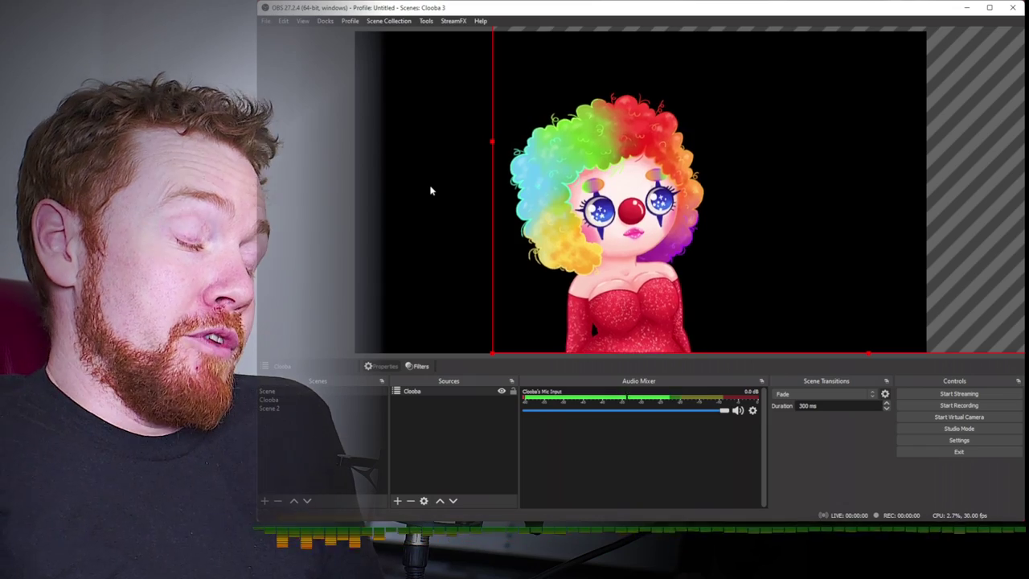
- Select the Clooba source, scale it down from its lower-left corner and reposition it on the canvas
click(430, 191)
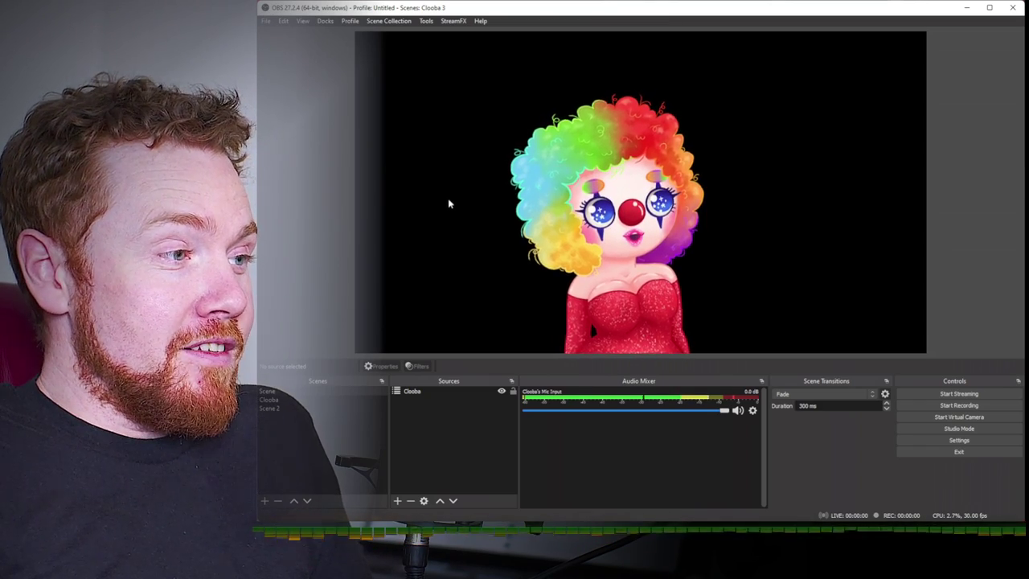
click(416, 393)
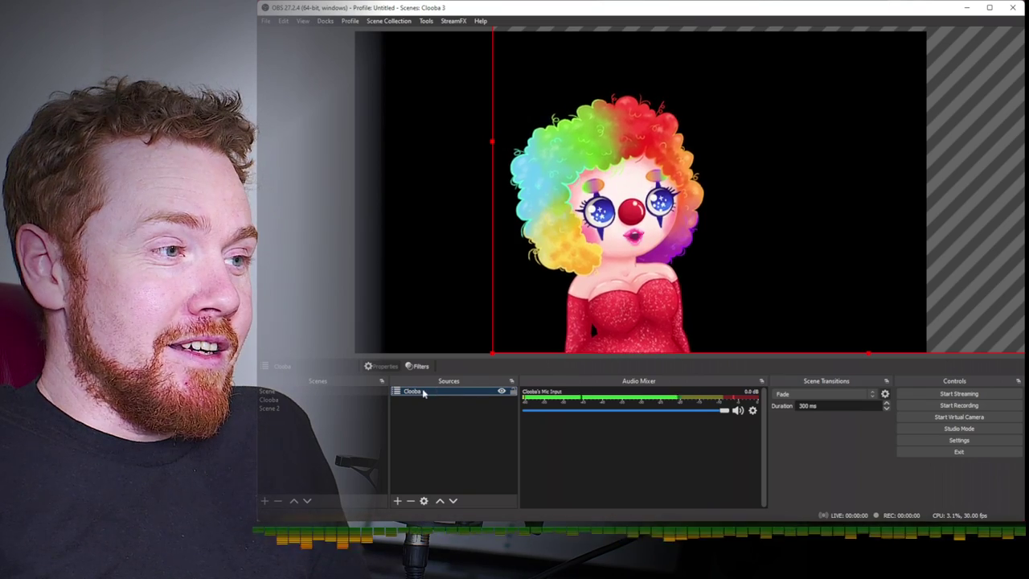
drag(493, 354, 372, 344)
drag(479, 271, 563, 268)
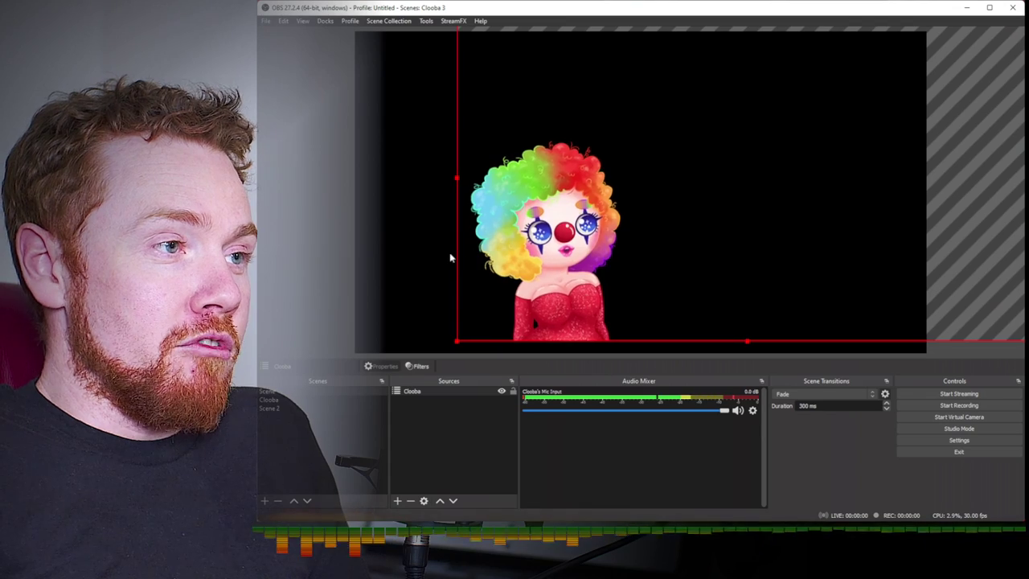
- Flip the Clooba source horizontally and move the character into the canvas's lower-right corner
right_click(528, 231)
mouse_move(562, 224)
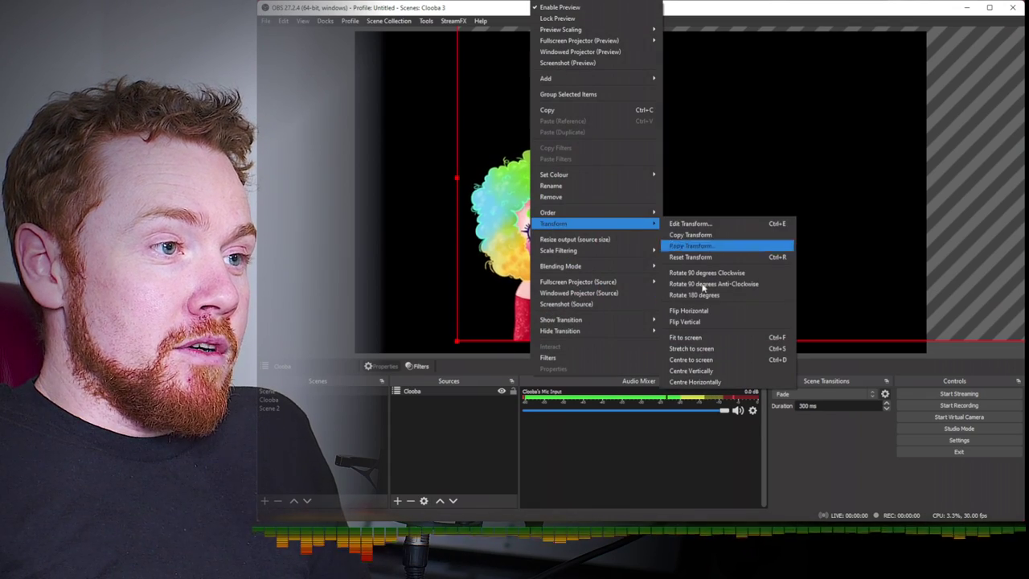
click(699, 310)
drag(758, 275, 655, 257)
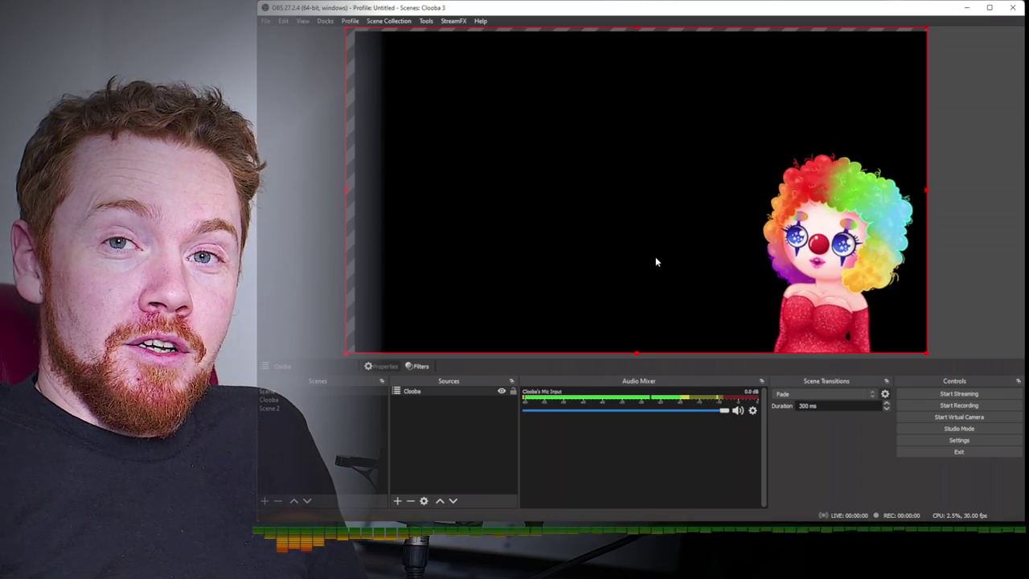
- Open the Clooba scene and examine its mouth, eyes, face and mic input sources one by one
click(417, 392)
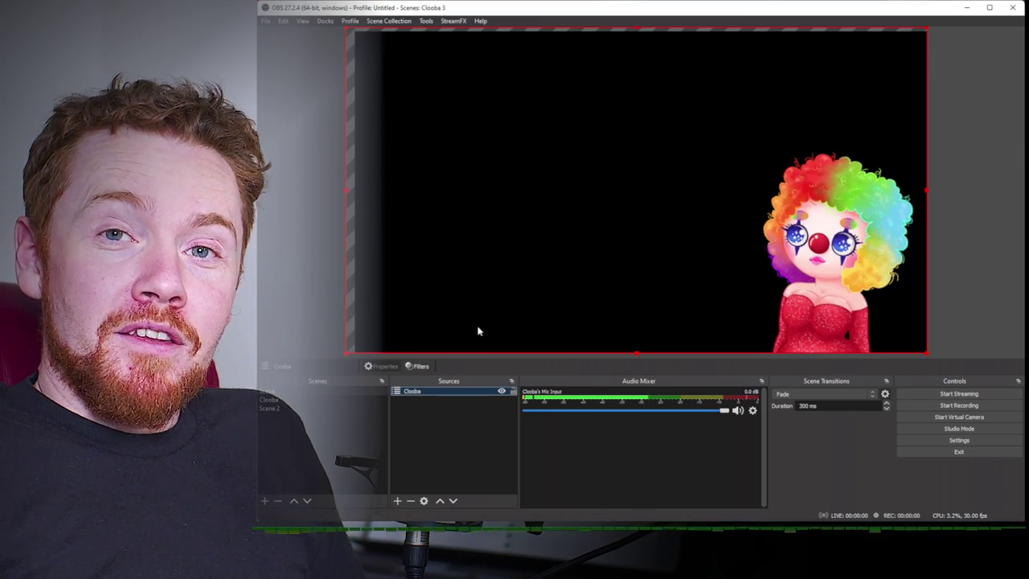
click(312, 399)
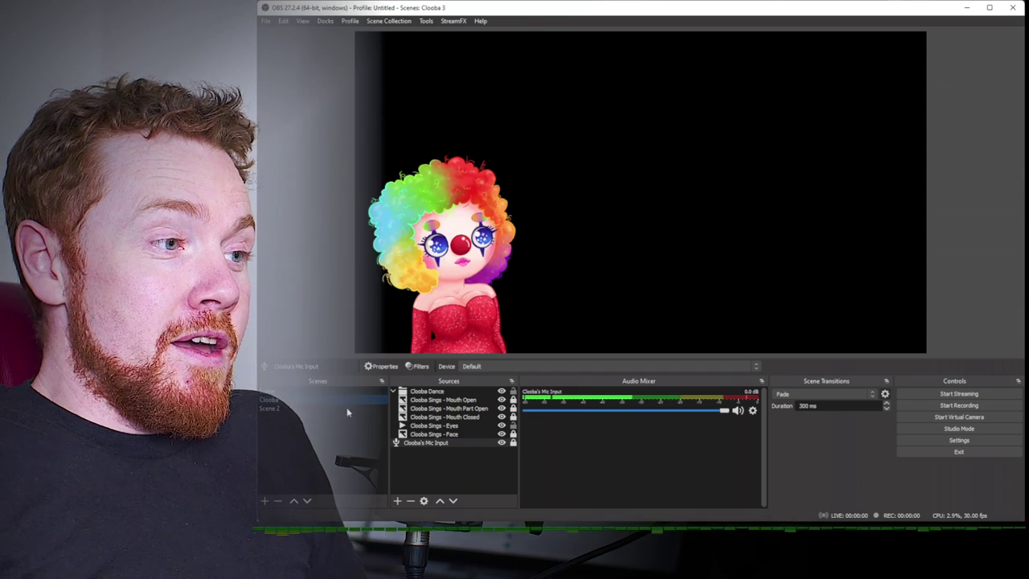
click(456, 410)
click(456, 417)
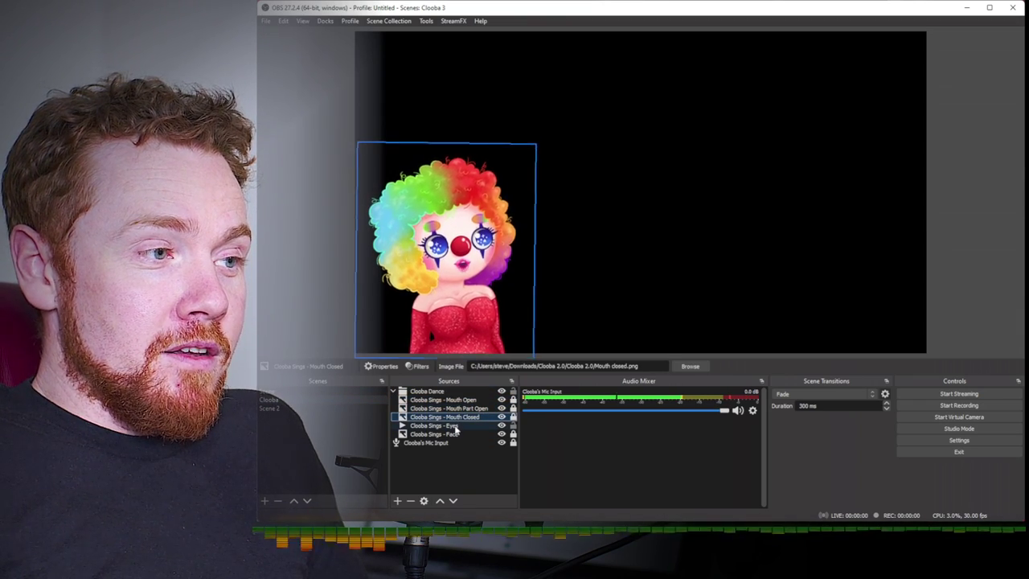
click(460, 426)
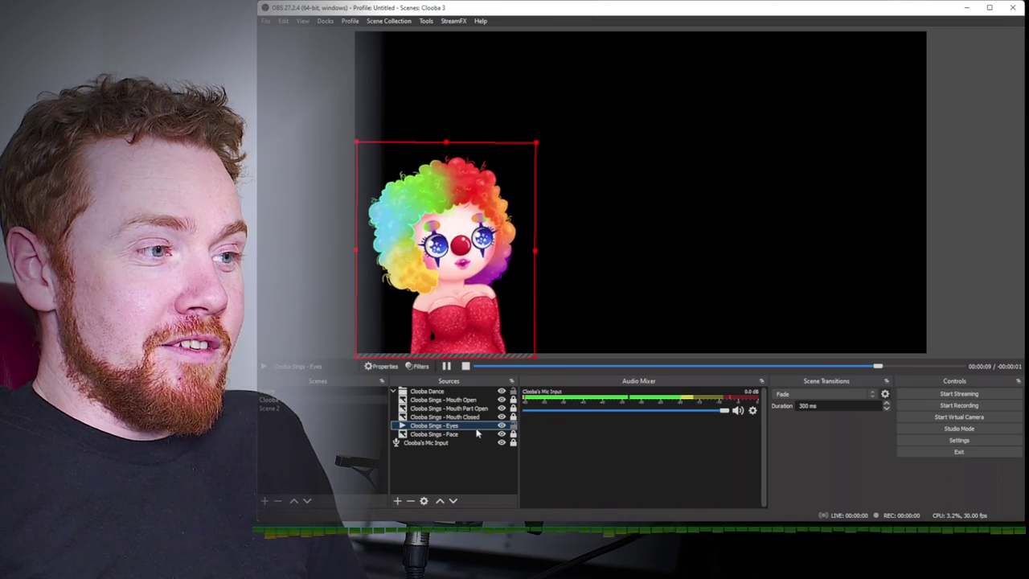
click(474, 434)
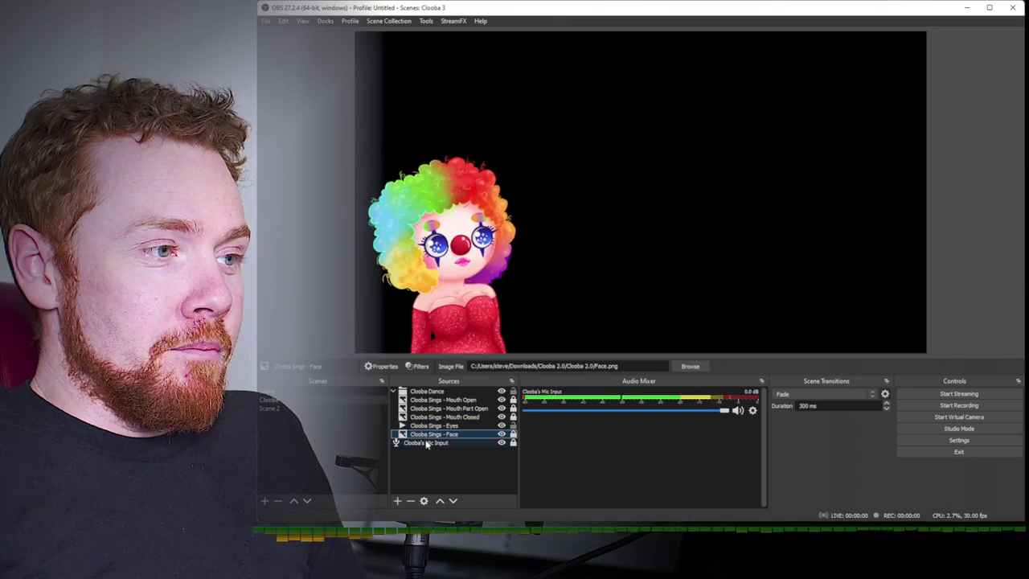
click(426, 444)
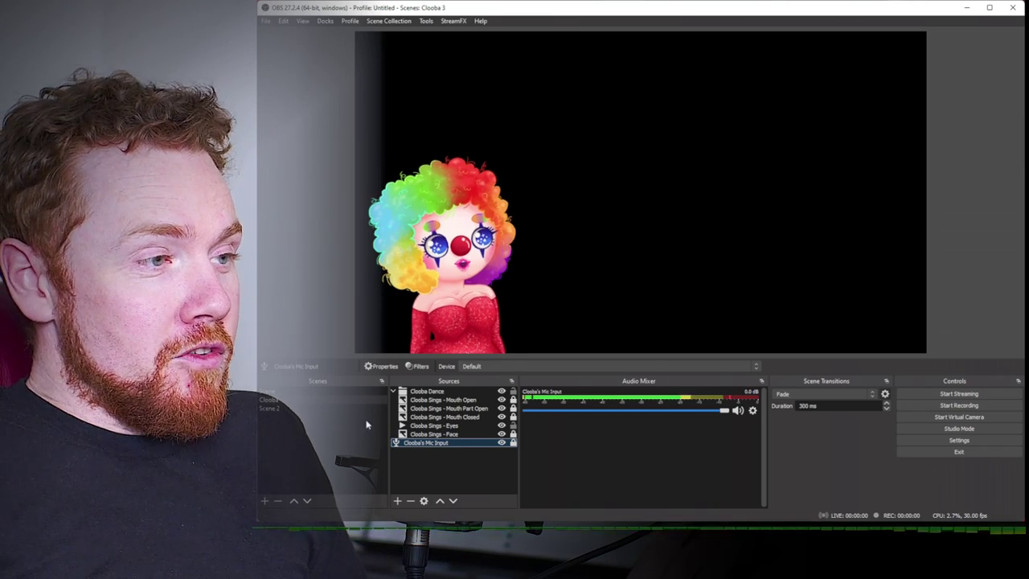
- Switch to Scene 2 and inspect the separately placed face, eyes and mouth sources on the canvas
click(345, 408)
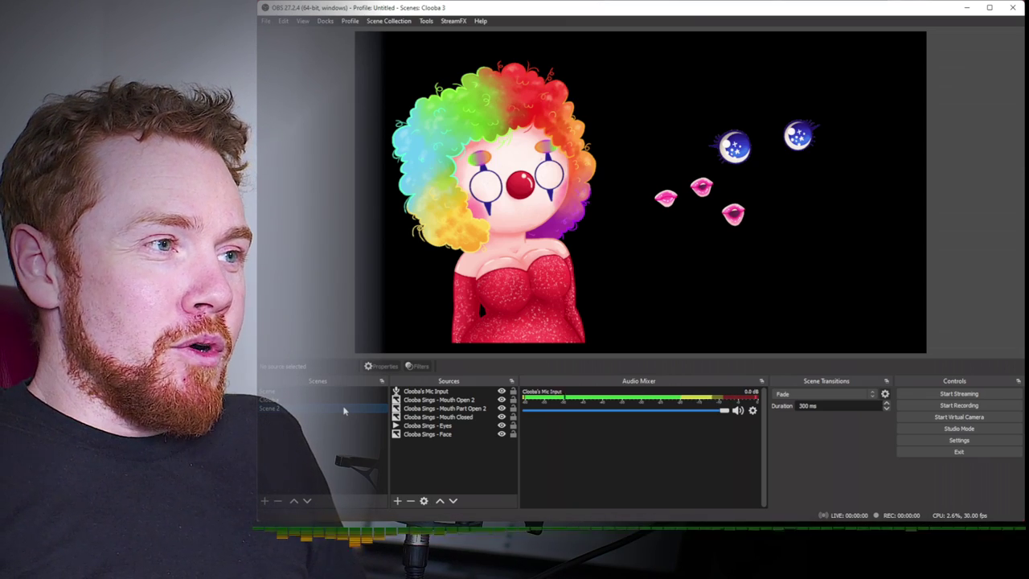
click(688, 242)
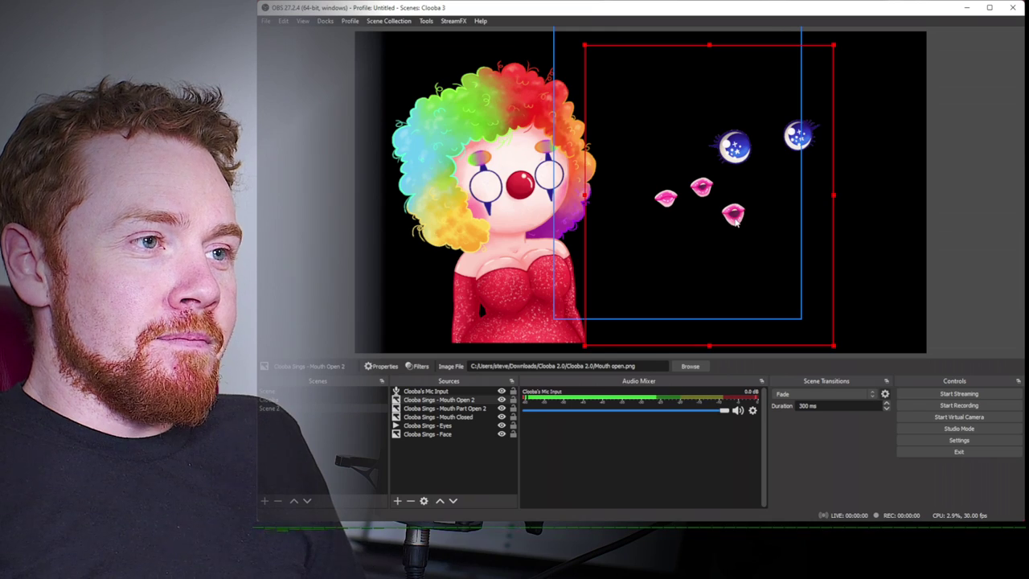
click(889, 176)
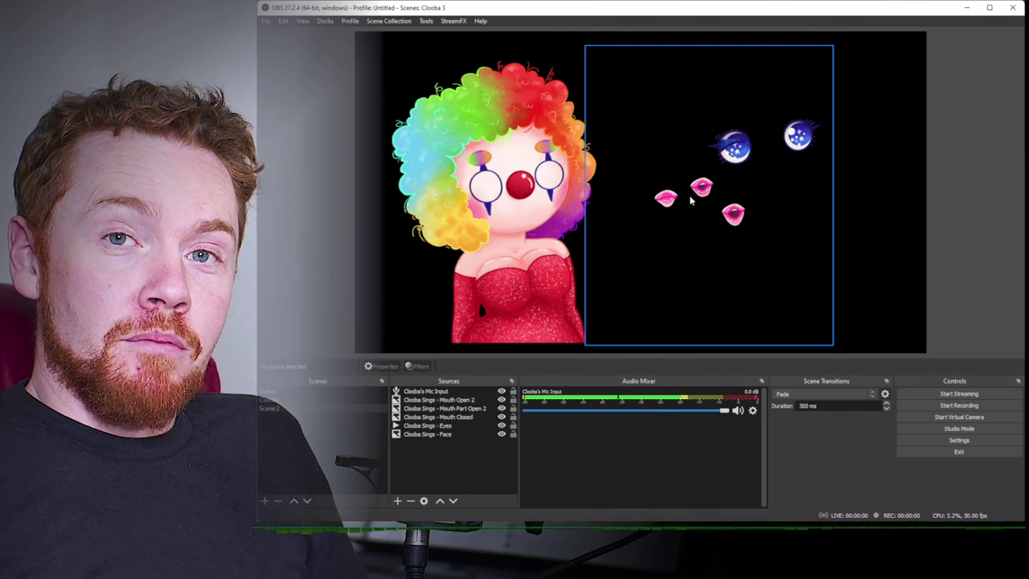
click(503, 210)
click(634, 204)
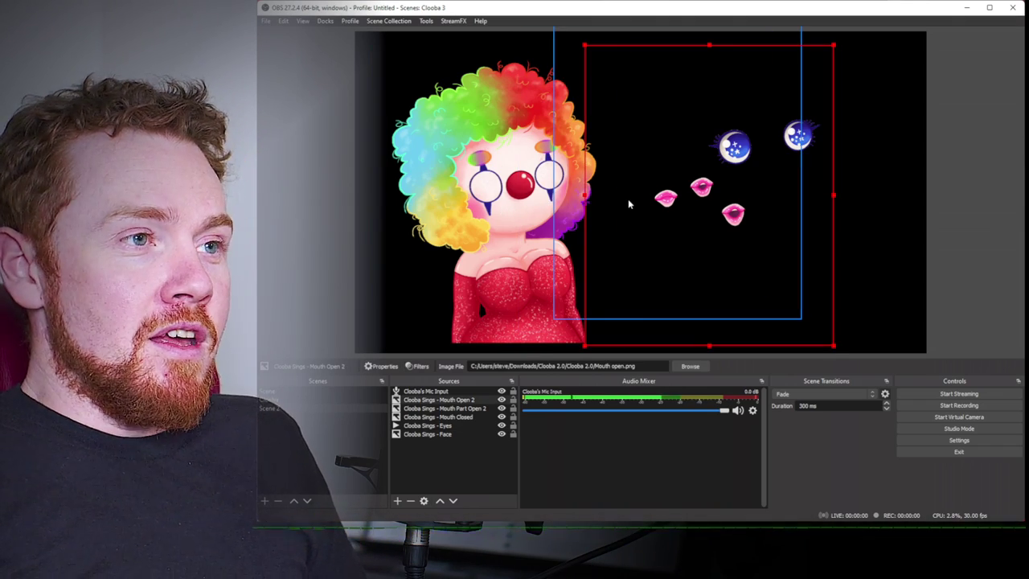
- Copy the transform of the Clooba Sings - Face source
click(465, 206)
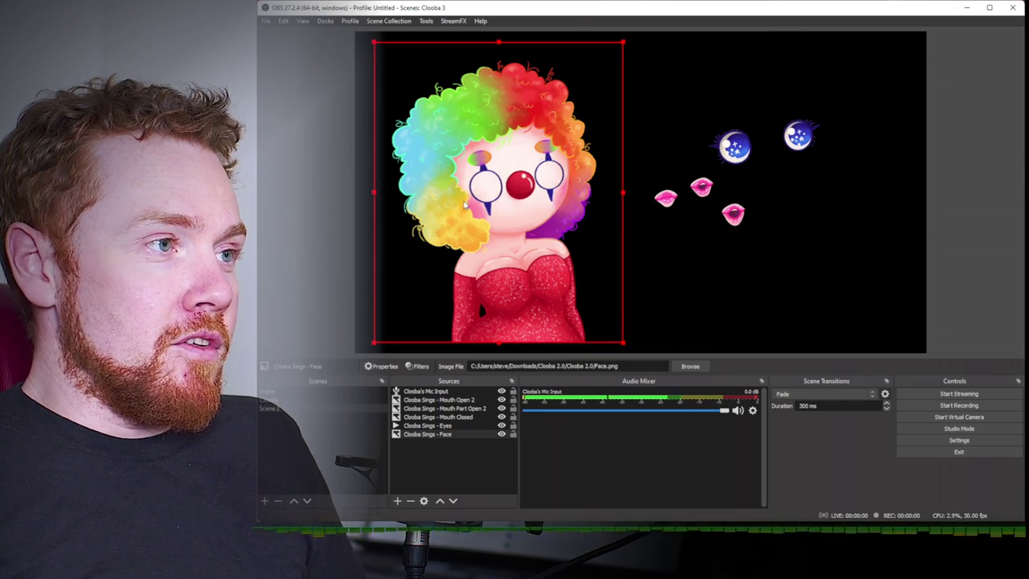
right_click(447, 188)
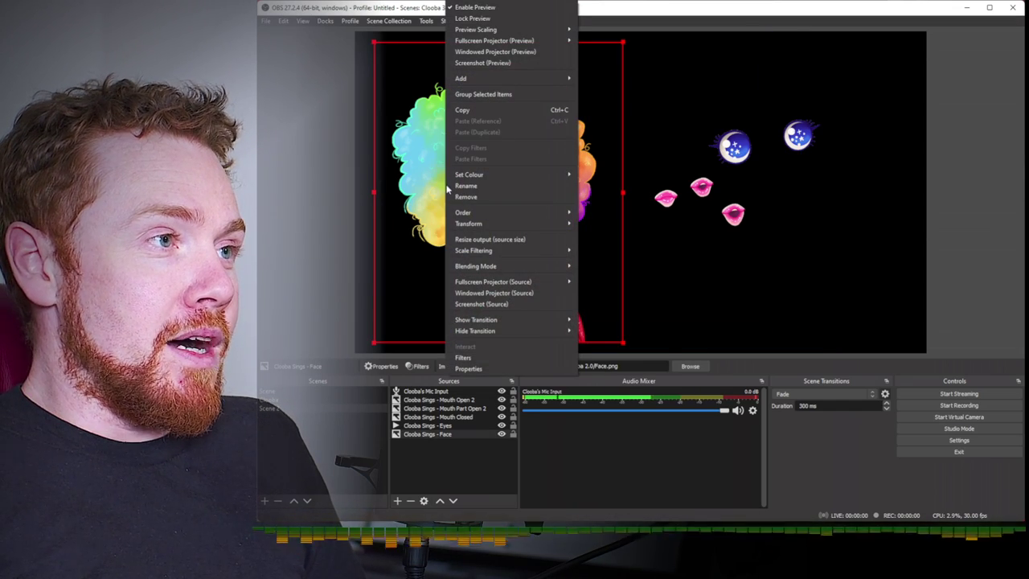
mouse_move(470, 224)
click(609, 234)
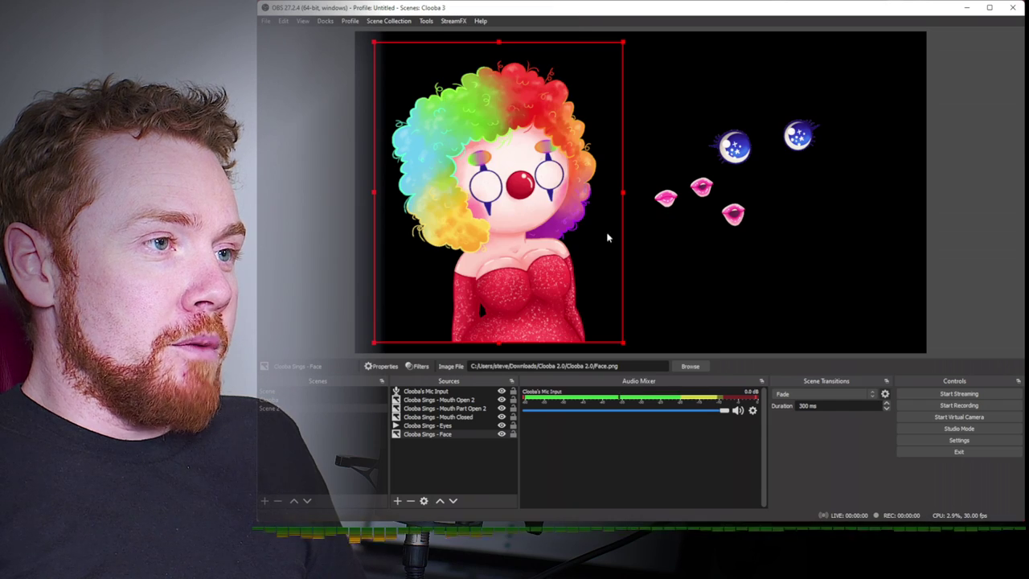
- Paste the copied transform onto the Mouth Open 2 and Mouth Part Open 2 sources to align them with the face
click(664, 213)
right_click(664, 211)
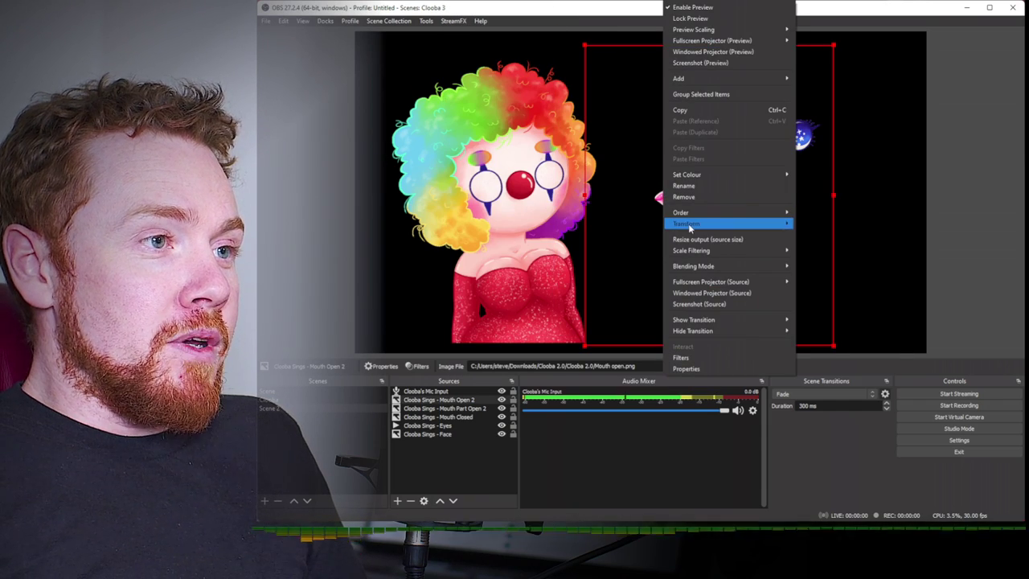
mouse_move(684, 224)
click(824, 245)
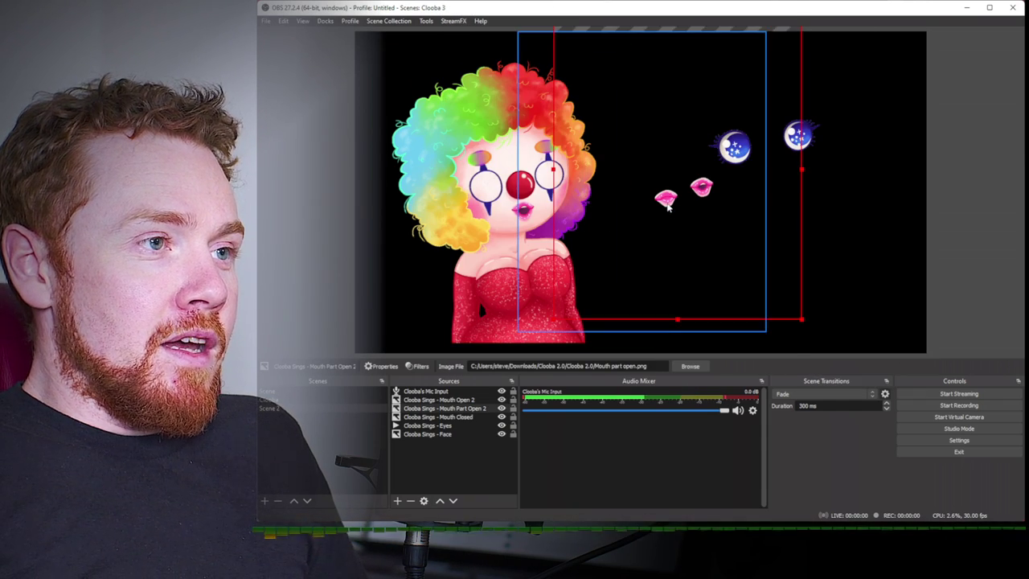
right_click(670, 209)
click(820, 244)
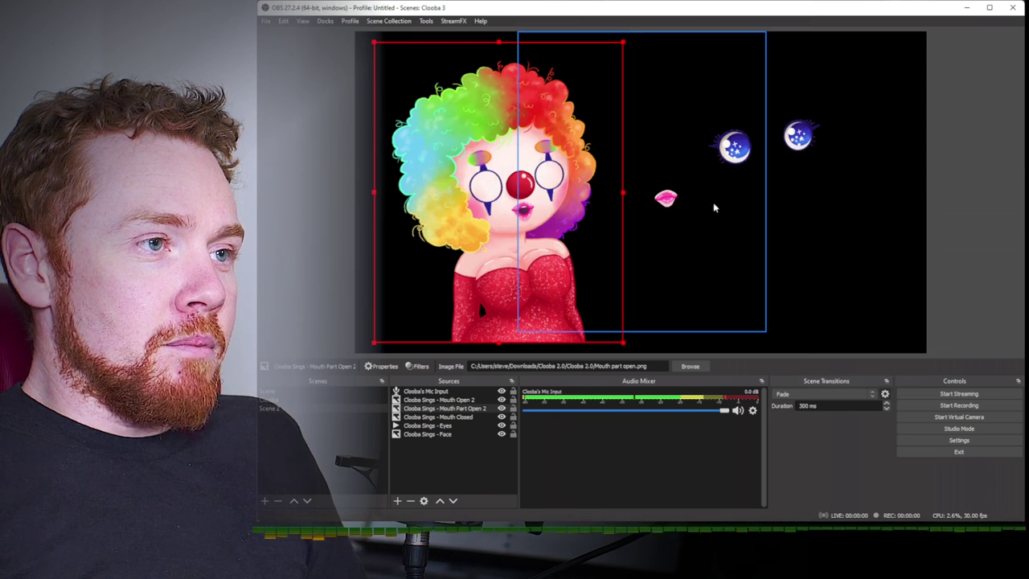
- Paste the face's transform onto the Mouth Closed and Eyes sources so they line up with the face
right_click(678, 201)
mouse_move(731, 222)
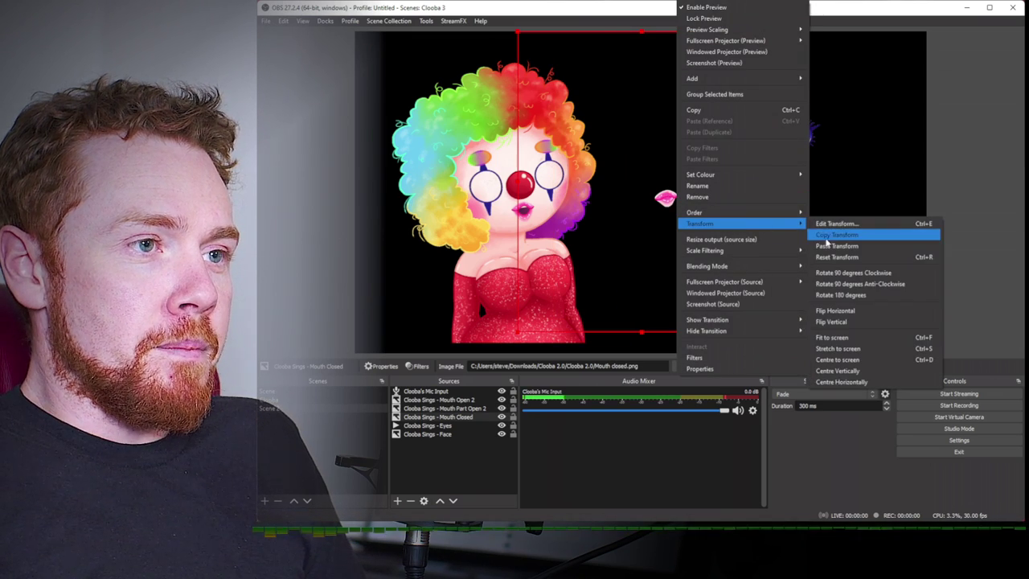
click(820, 242)
right_click(738, 166)
mouse_move(803, 223)
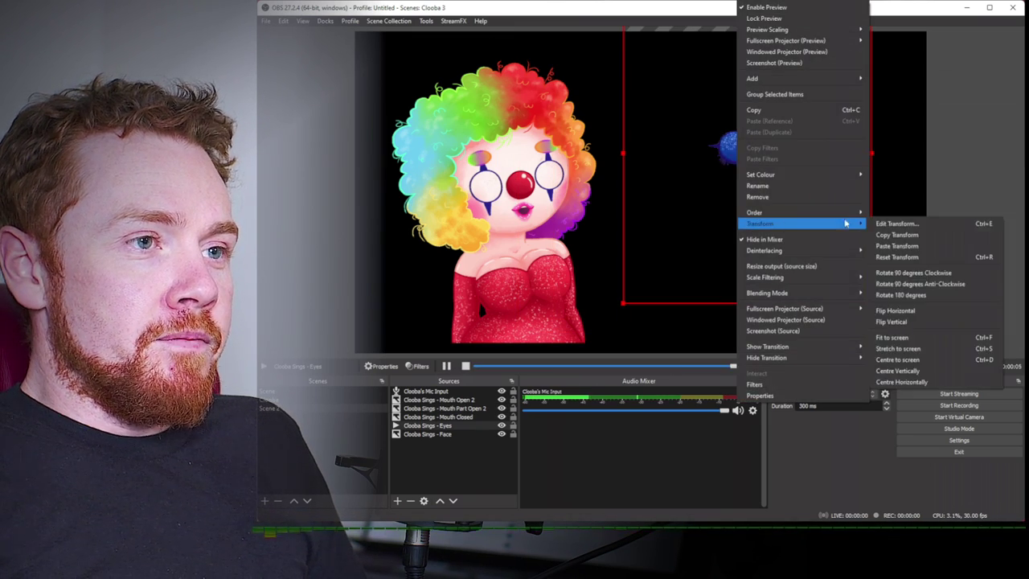
click(897, 245)
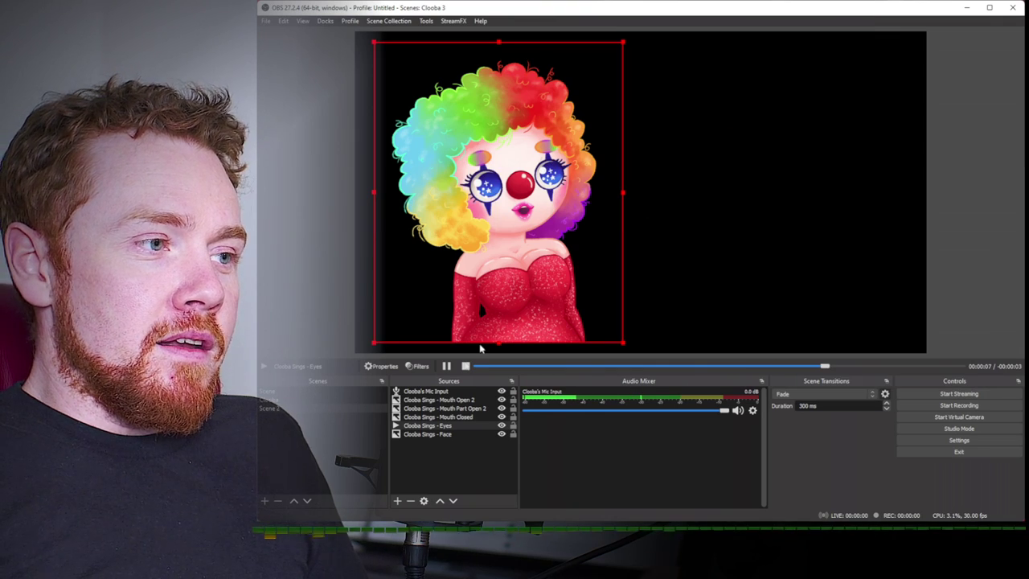
- Hide the Mouth Open 2 and Mouth Part Open 2 sources briefly, then show both again
click(446, 399)
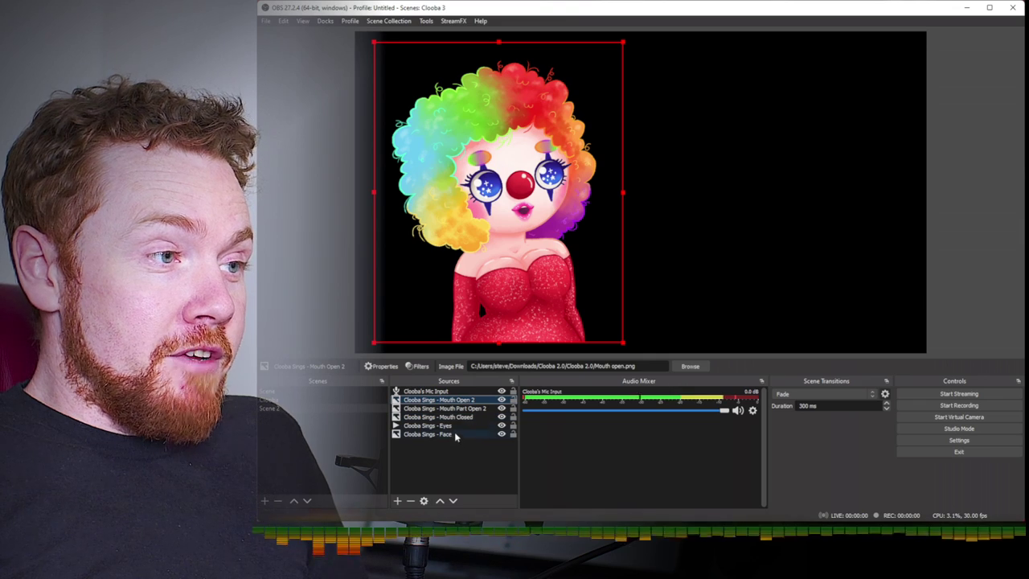
click(502, 400)
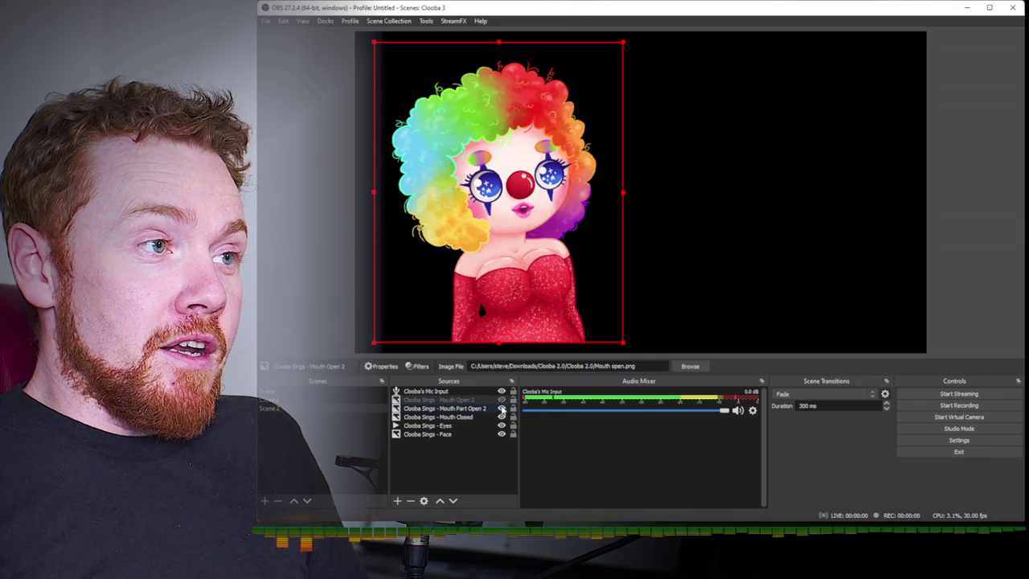
click(501, 408)
click(501, 409)
click(501, 400)
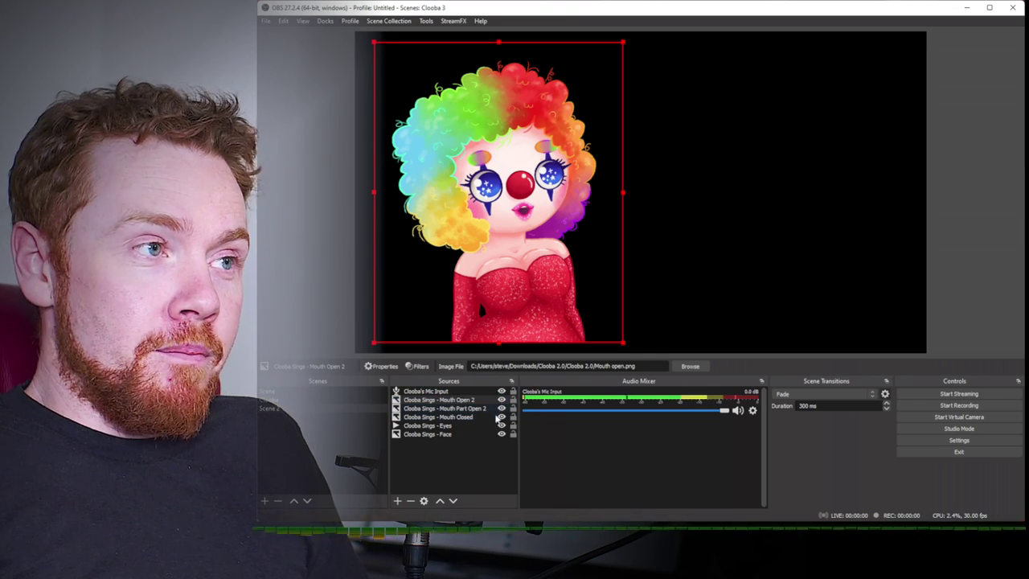
- Reverse the stacking of the mouth sources: Mouth Closed on top, Mouth Part Open 2 in the middle, Mouth Open 2 lowest
click(452, 500)
click(453, 500)
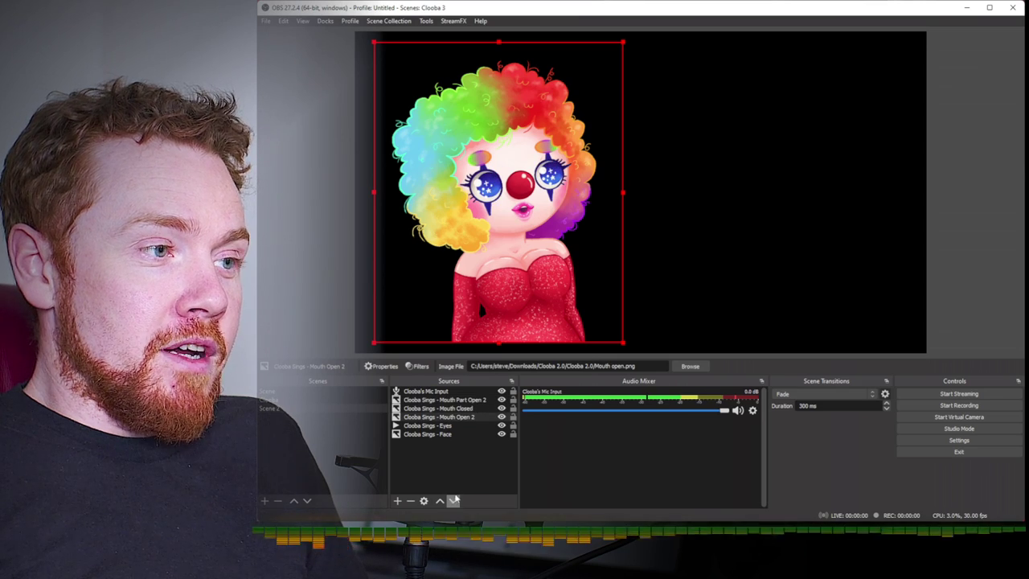
click(445, 400)
click(452, 500)
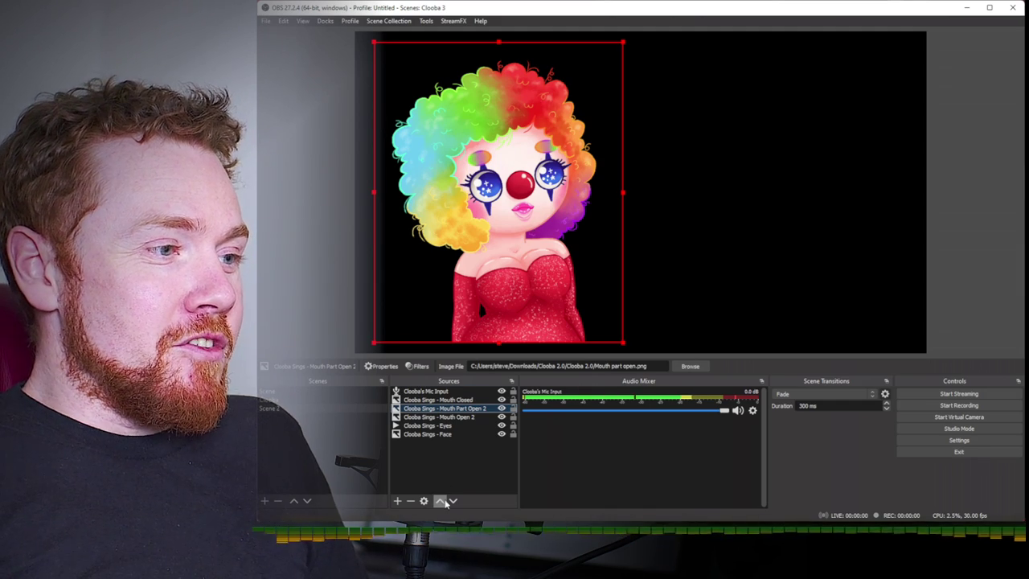
- Restack the mouth sources with Mouth Open 2 on top, Mouth Part Open 2 beneath it and Mouth Closed lowest
click(441, 500)
click(439, 417)
click(441, 501)
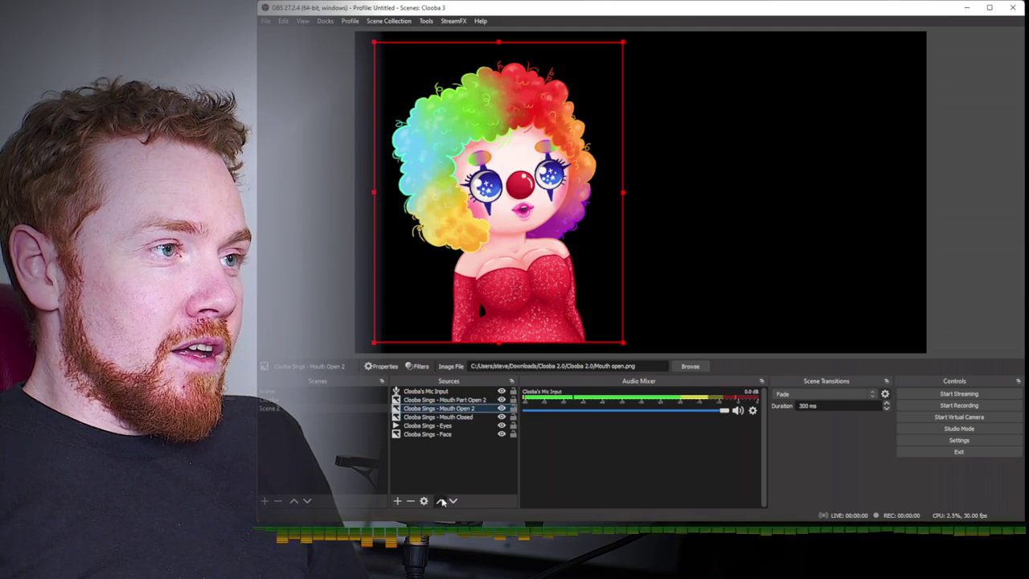
click(441, 501)
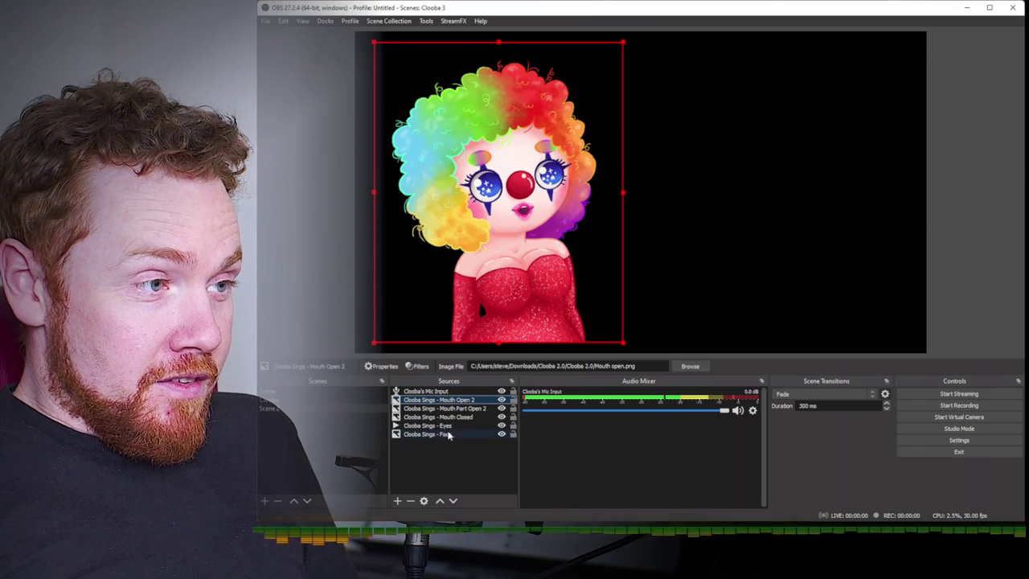
- Select all the face, eyes and mouth sources on the canvas and group them, keeping the name Group
drag(624, 344, 390, 89)
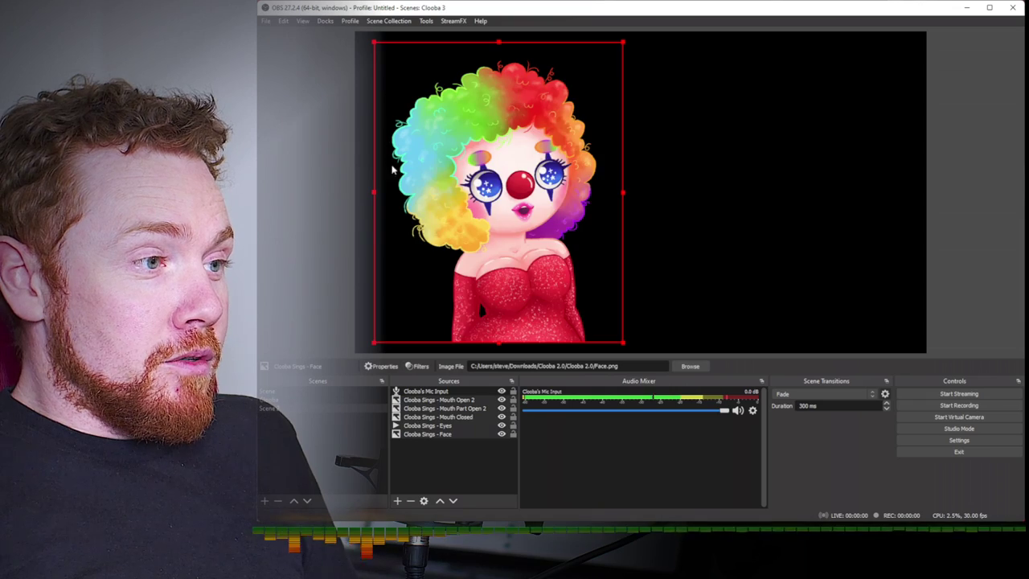
right_click(482, 229)
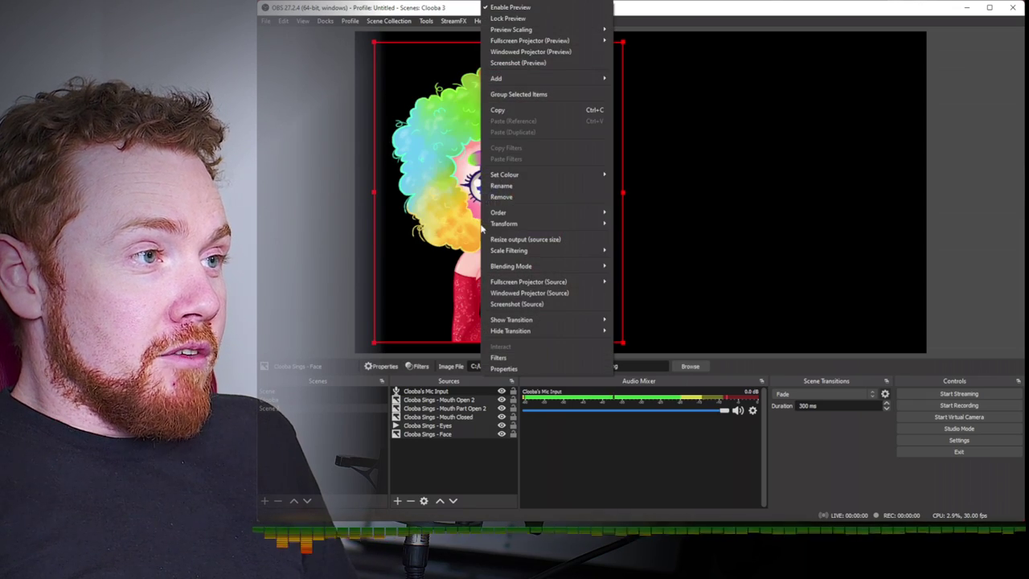
click(520, 95)
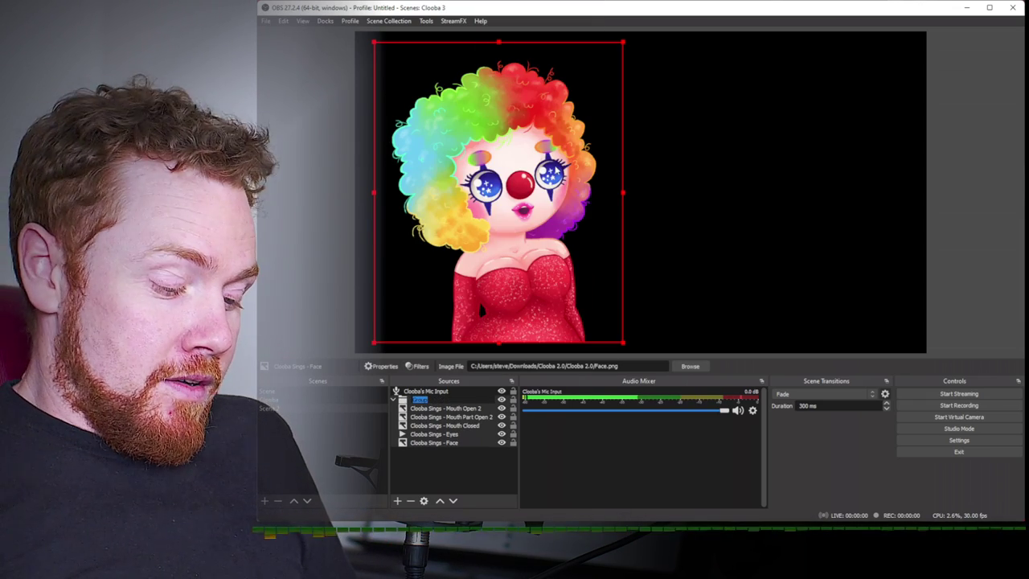
key(Return)
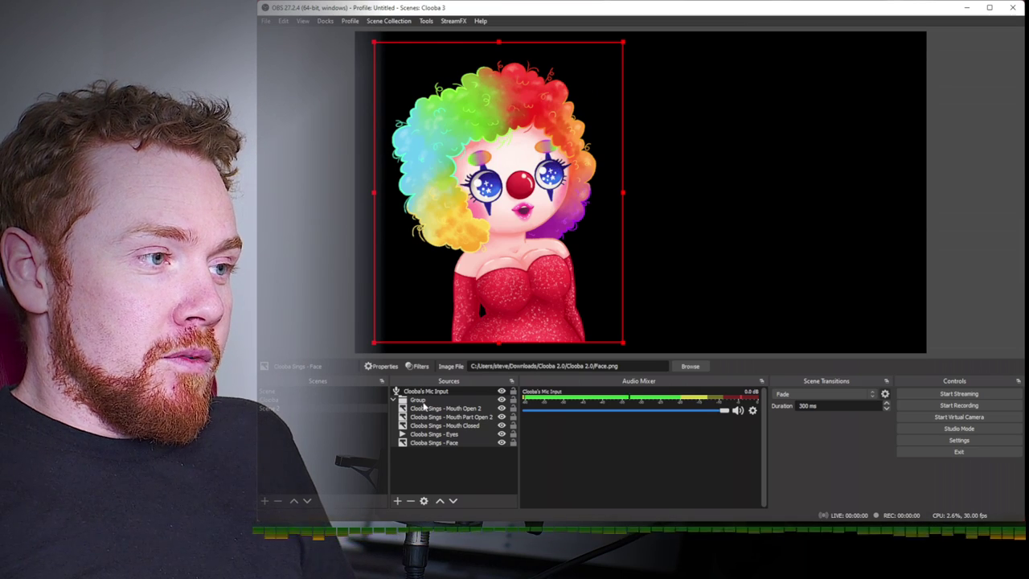
- Hide the Mouth Part Open 2 and Mouth Open 2 sources inside the group, then make both visible again
click(395, 399)
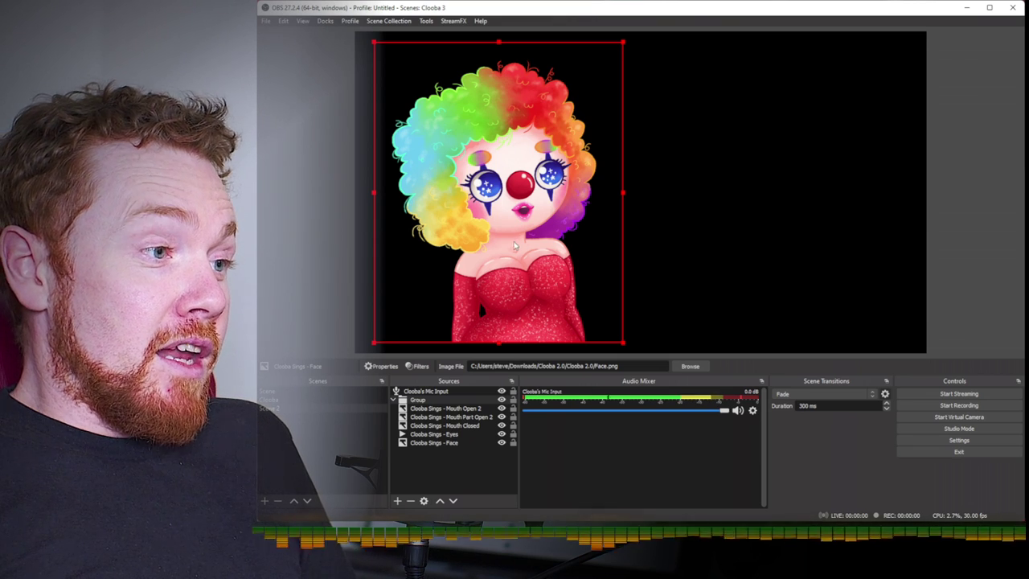
click(447, 409)
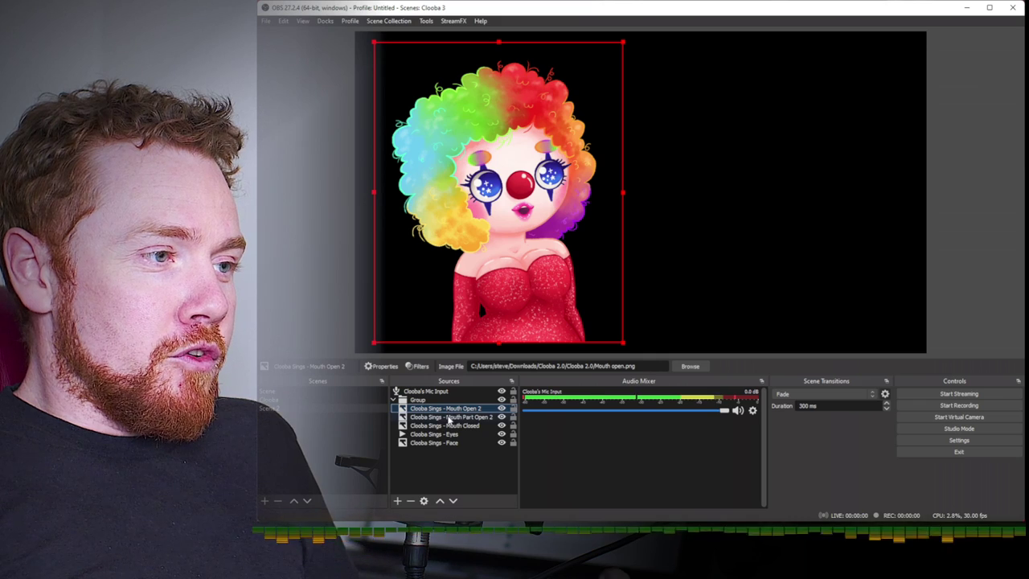
click(450, 418)
click(502, 416)
click(502, 408)
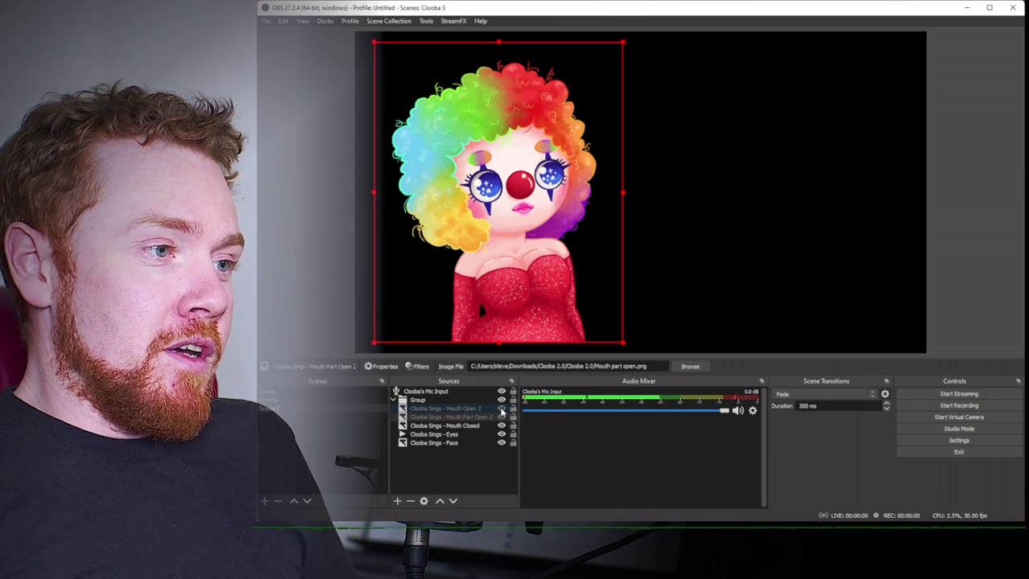
click(502, 408)
click(501, 416)
- Add a Colour Correction filter to the Mouth Open 2 source, keeping its default name, and set the opacity to 0
click(465, 410)
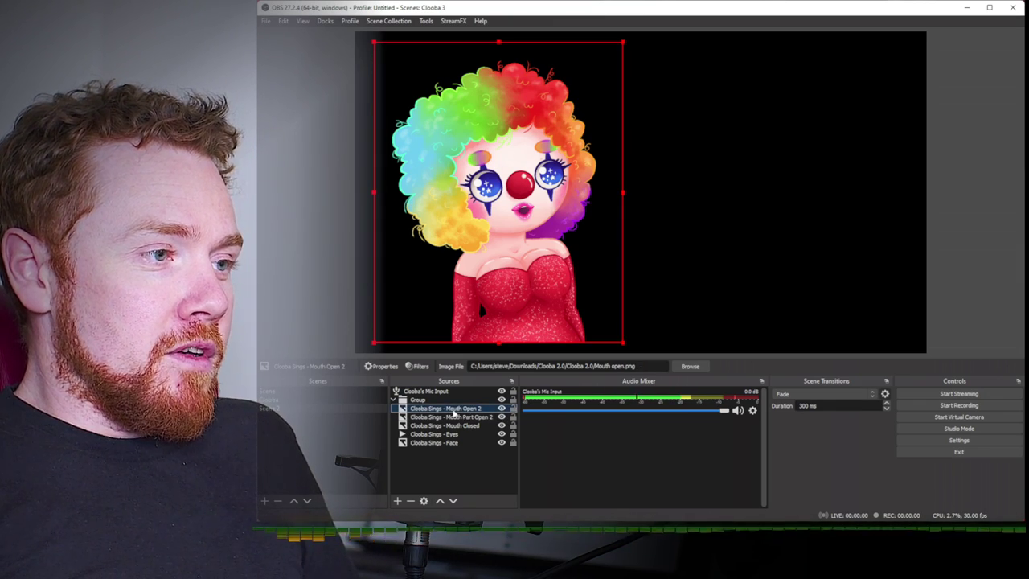
right_click(454, 413)
click(452, 392)
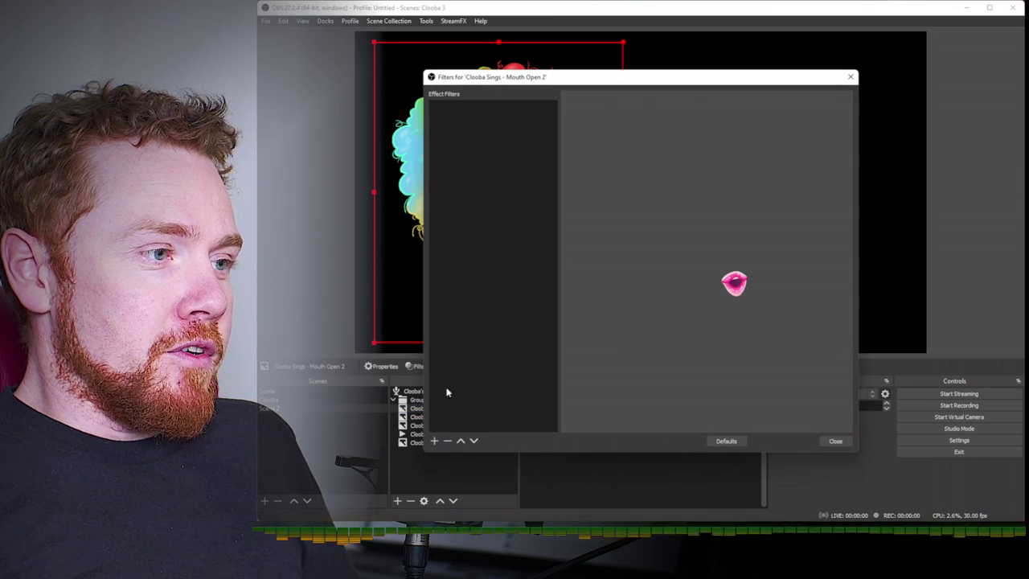
click(433, 441)
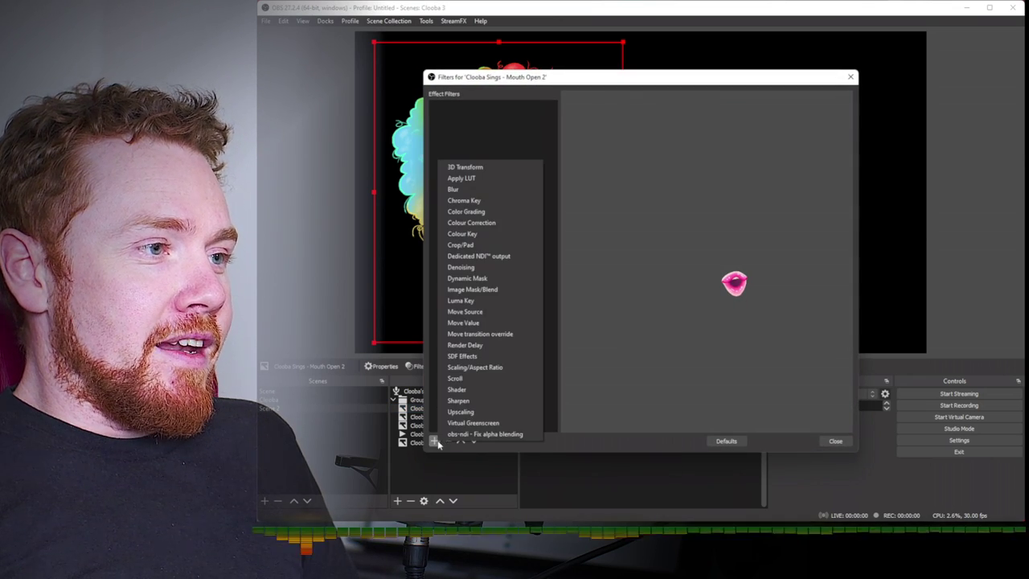
click(493, 222)
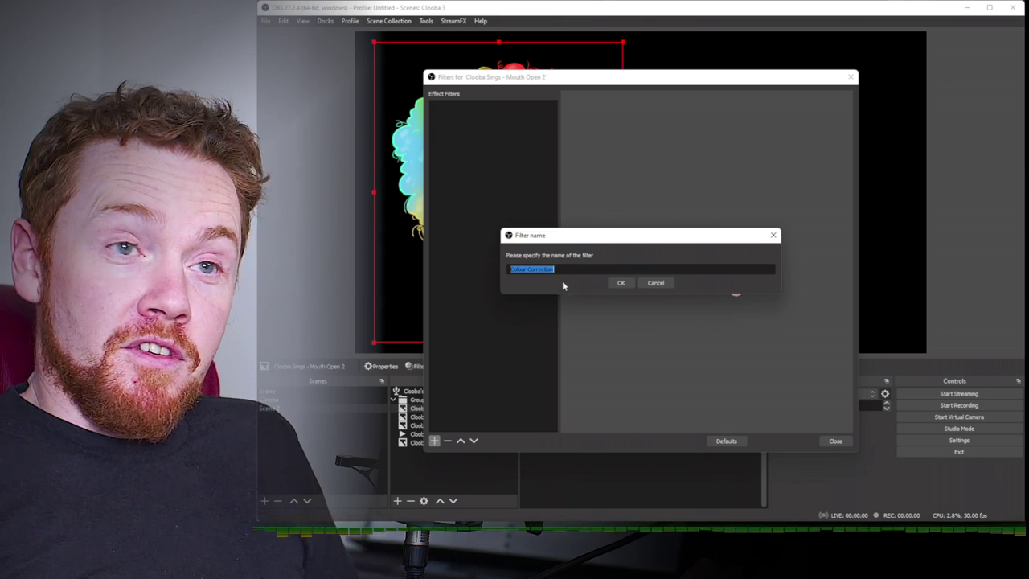
click(613, 283)
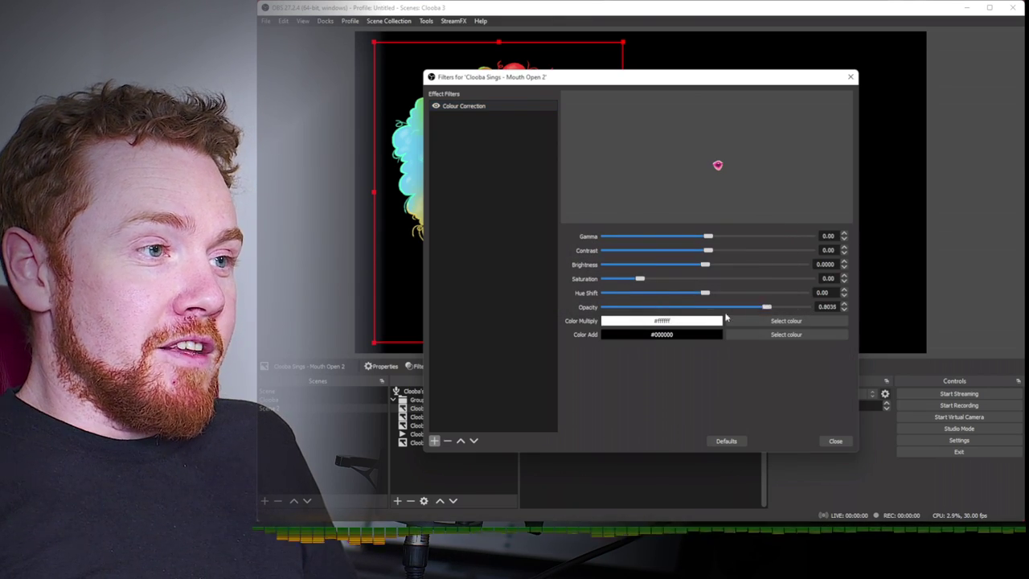
drag(726, 317, 576, 317)
click(835, 441)
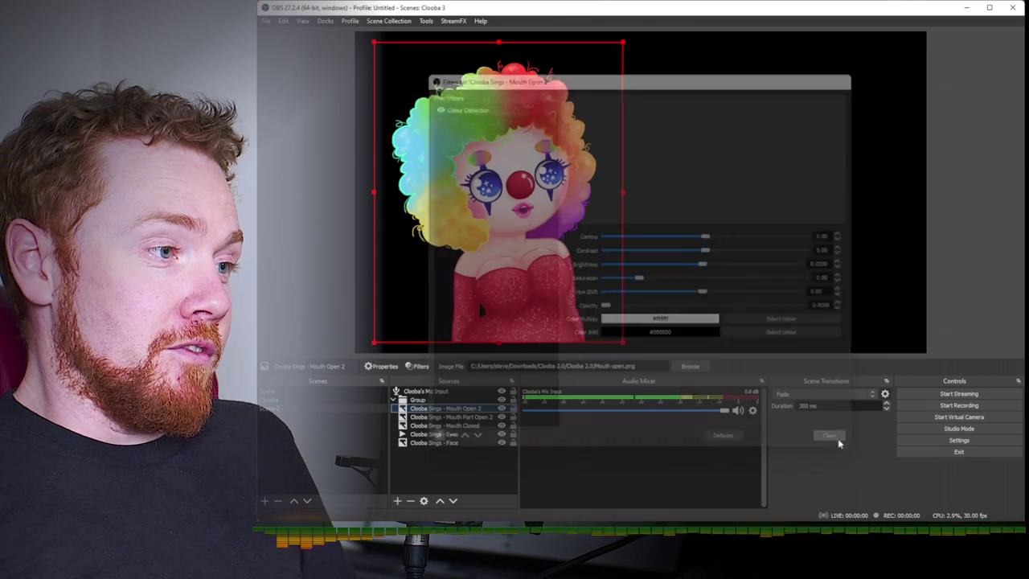
- Add a Colour Correction filter to the Mouth Part Open 2 source and lower its opacity to about 0
click(465, 418)
click(417, 366)
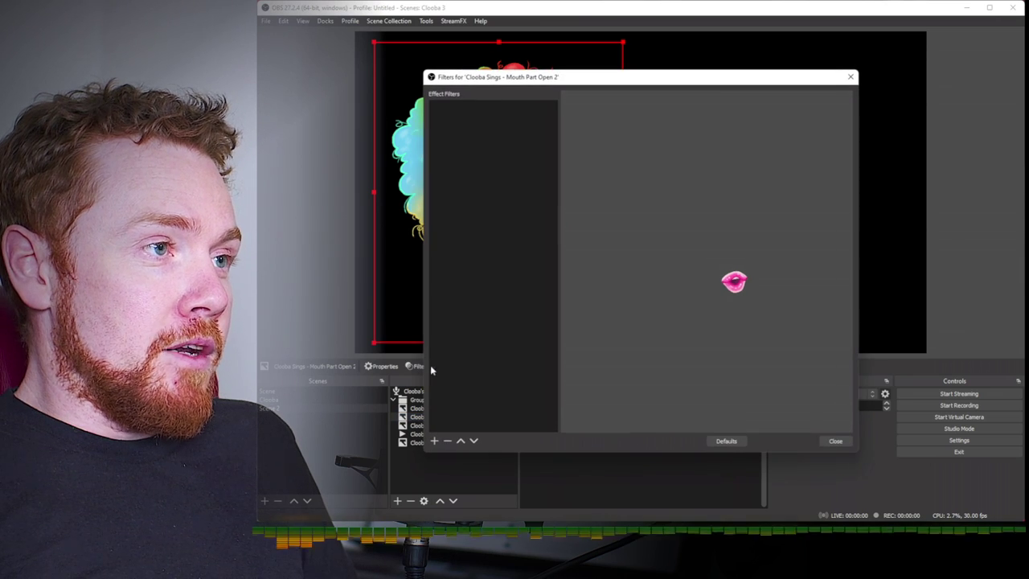
click(434, 440)
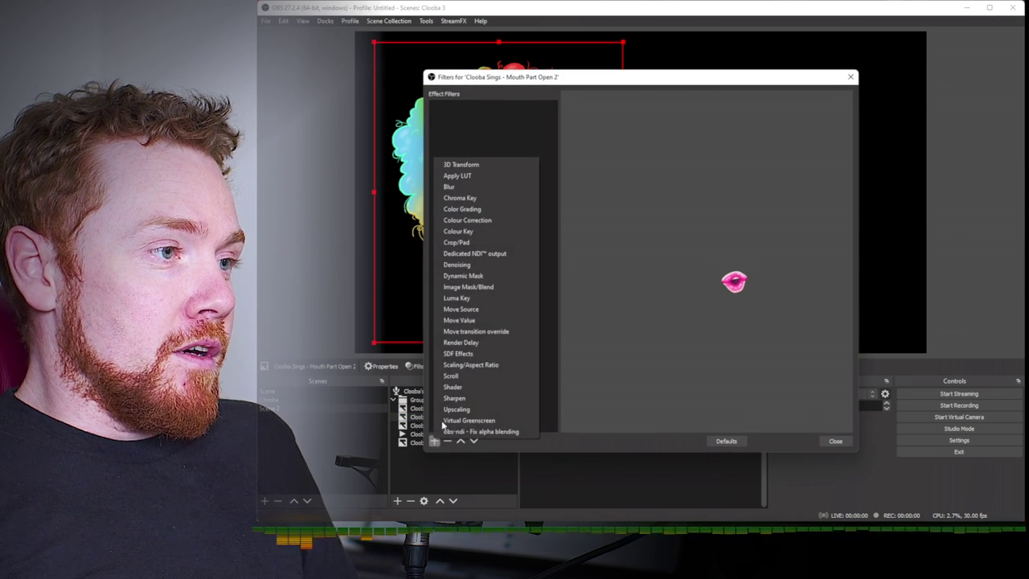
click(482, 221)
click(619, 283)
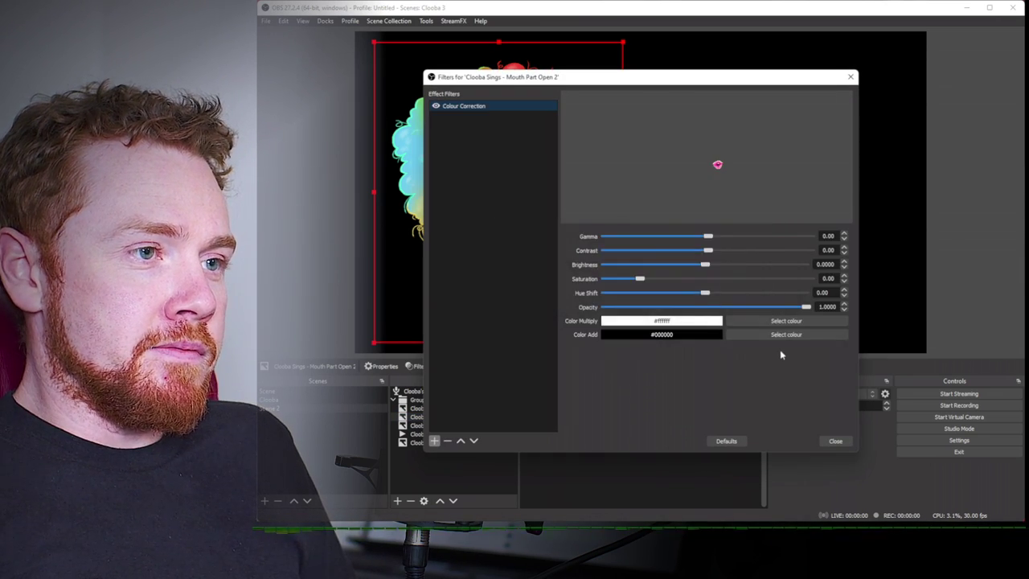
drag(806, 307, 605, 308)
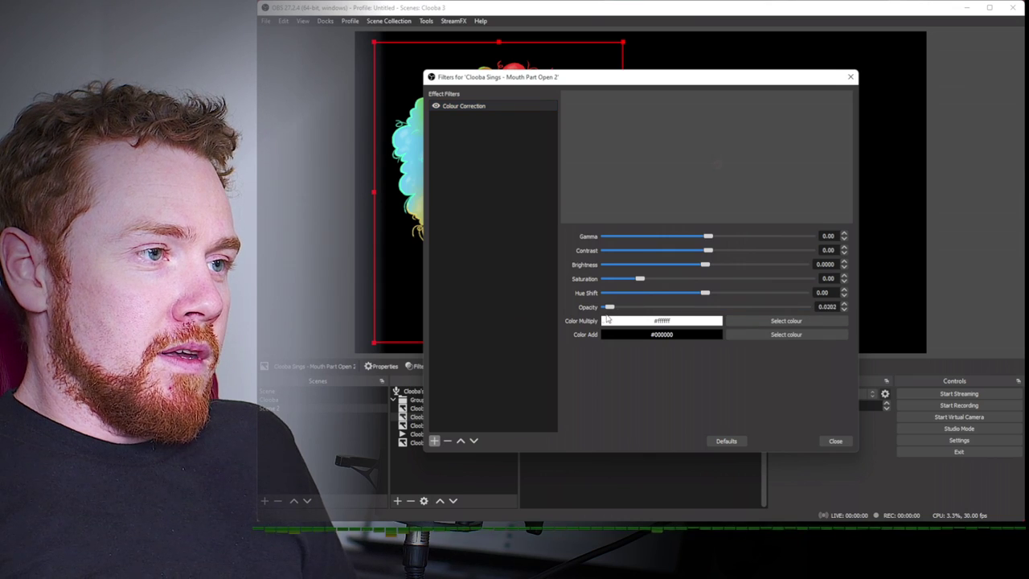
click(838, 442)
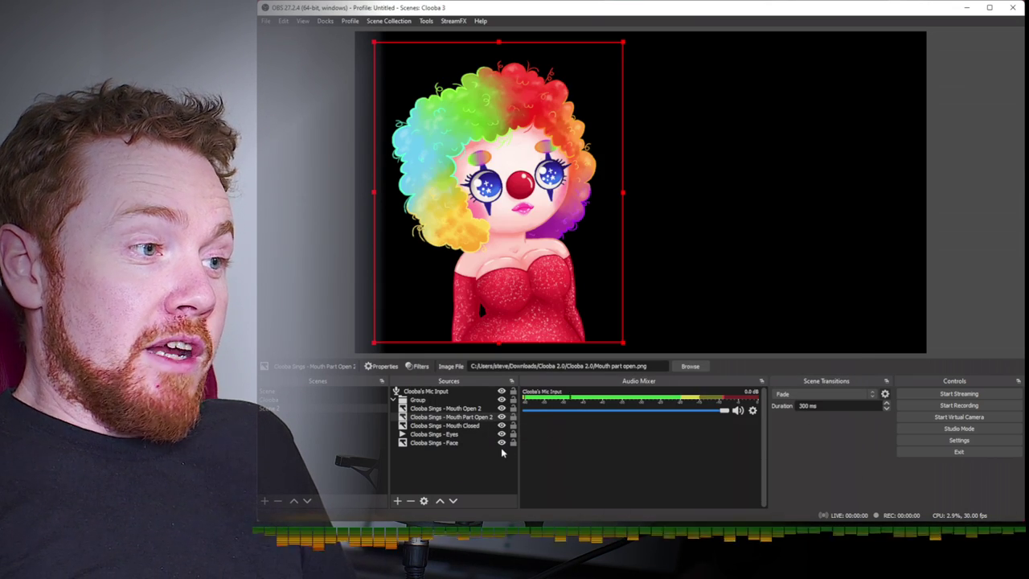
- Remove the Clooba's Mic Input source from the scene
click(446, 391)
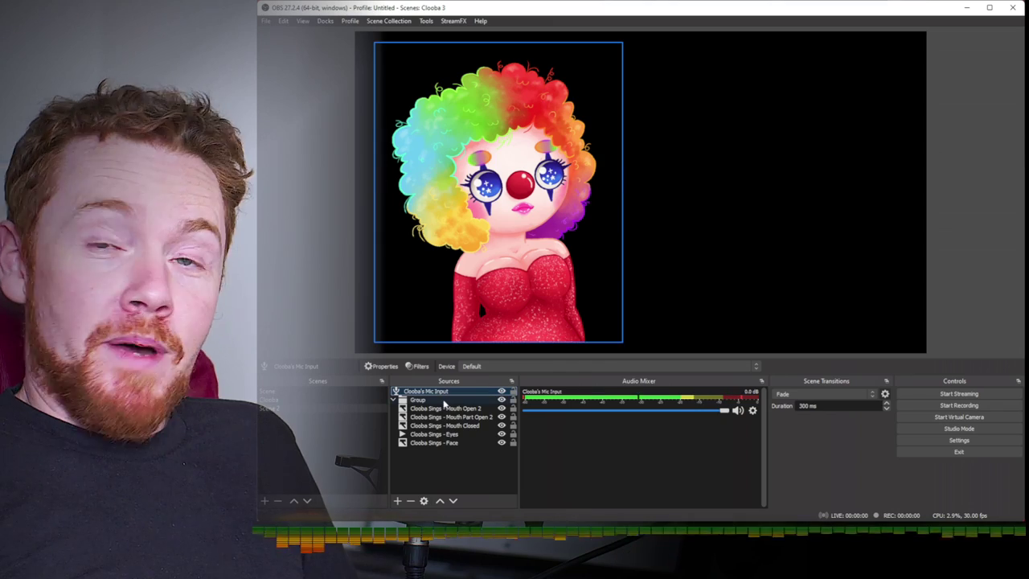
click(411, 501)
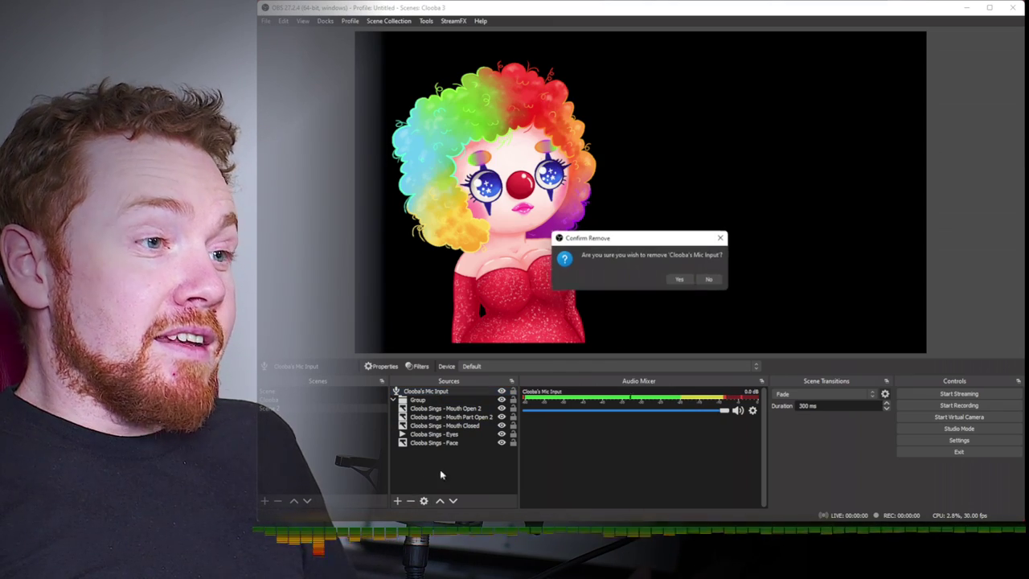
click(682, 281)
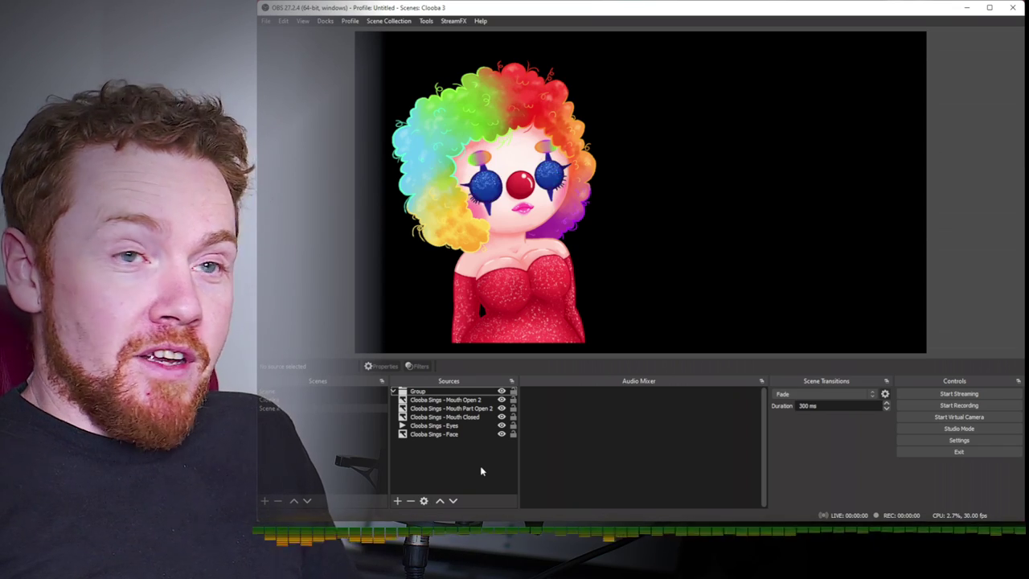
- Add an Audio Input Capture source to the scene using the existing Clooba's Mic Input
click(398, 501)
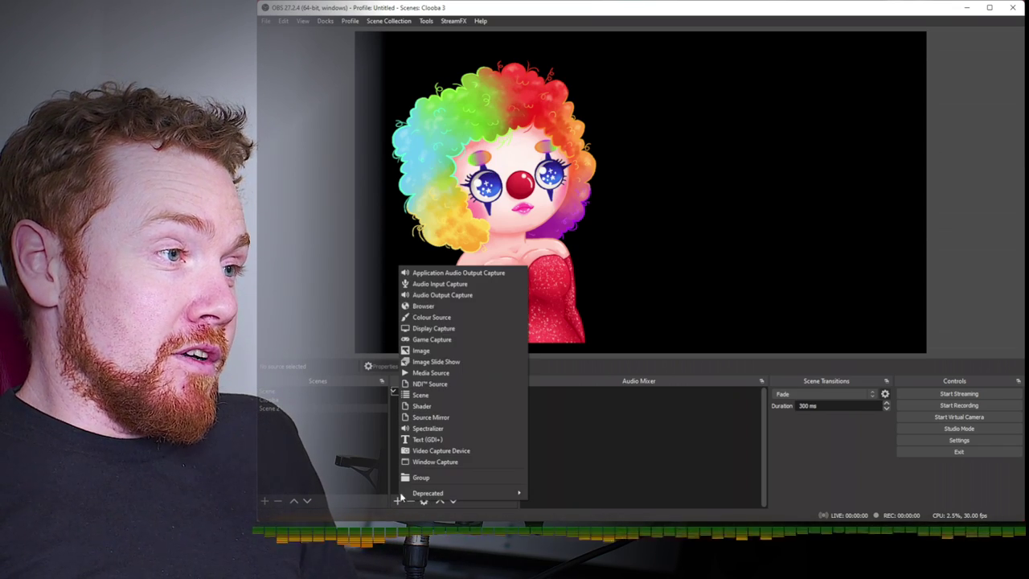
click(462, 283)
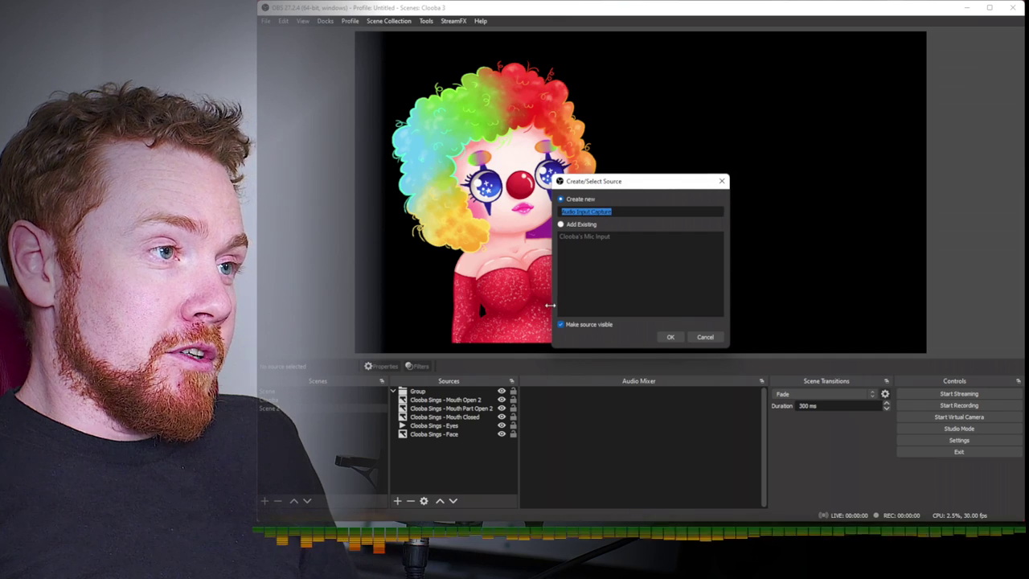
click(562, 224)
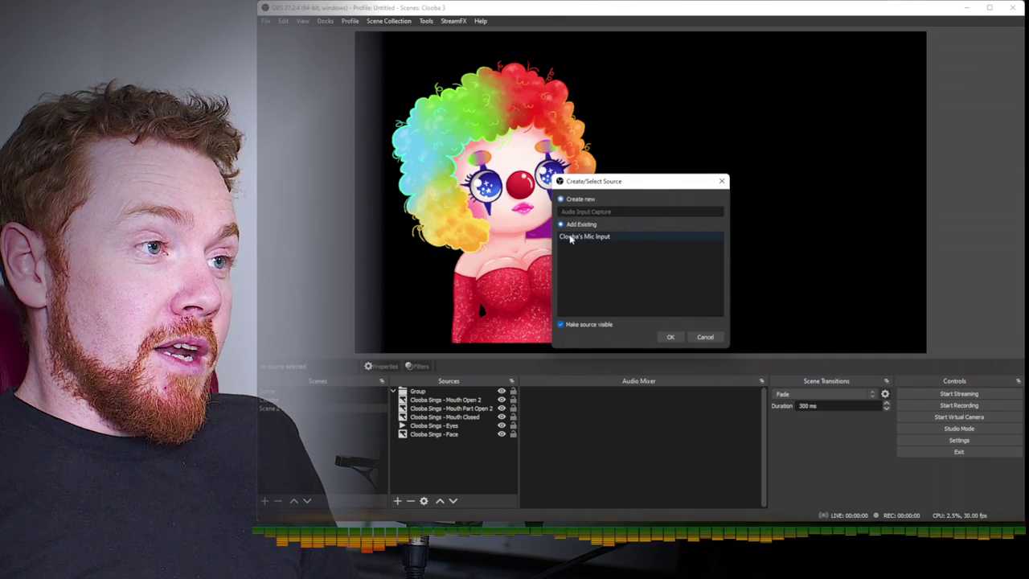
click(572, 237)
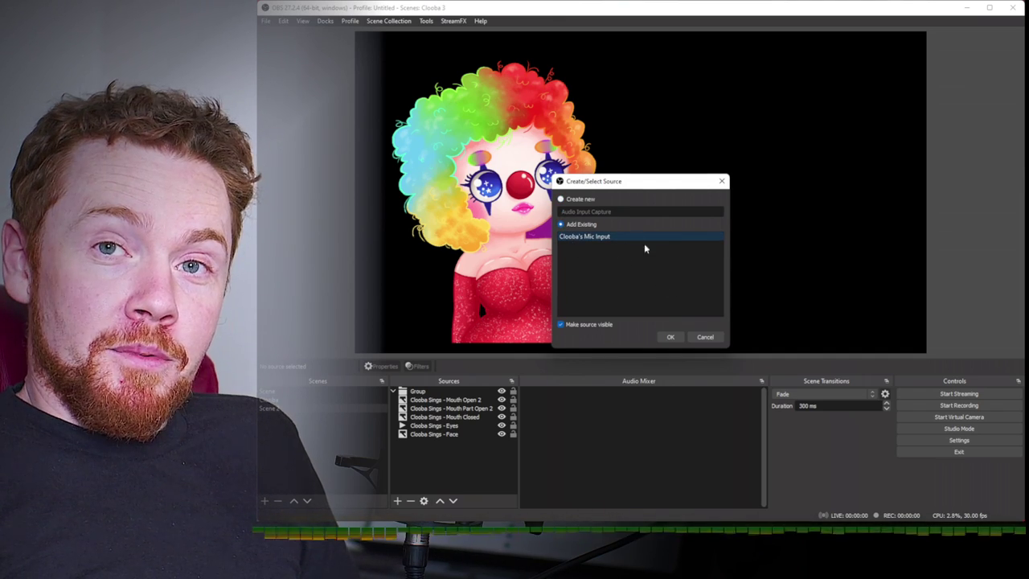
click(671, 338)
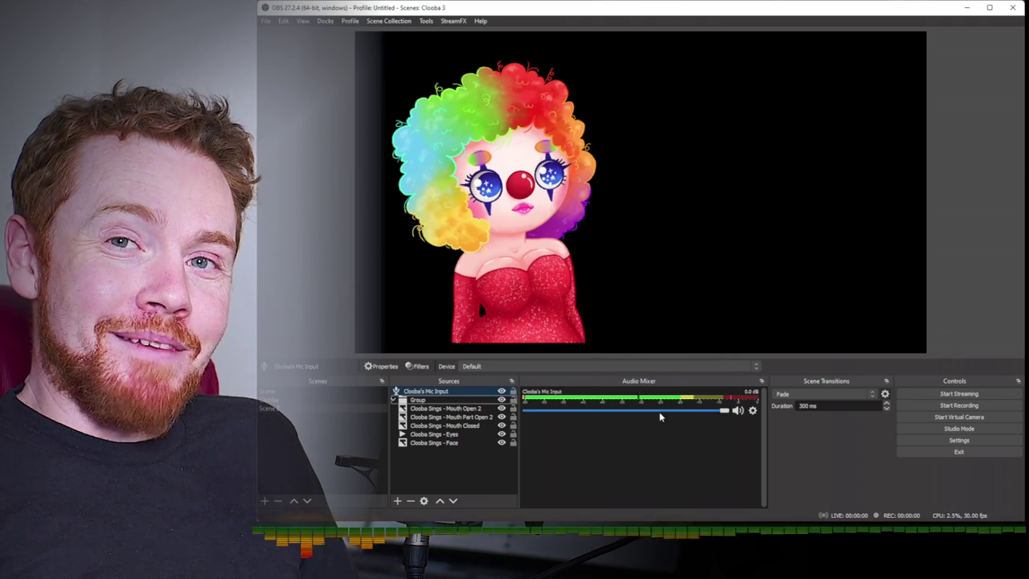
- Remove the Mouth Open, Mouth Part Open and Audio Move filters from Clooba's Mic Input, keeping only Rematrix
click(750, 411)
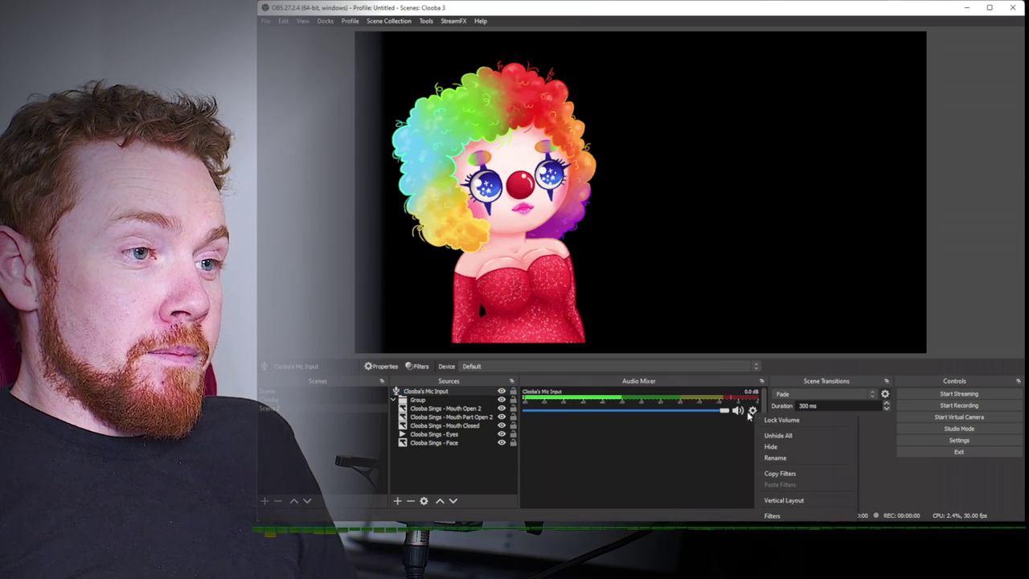
click(773, 516)
click(494, 117)
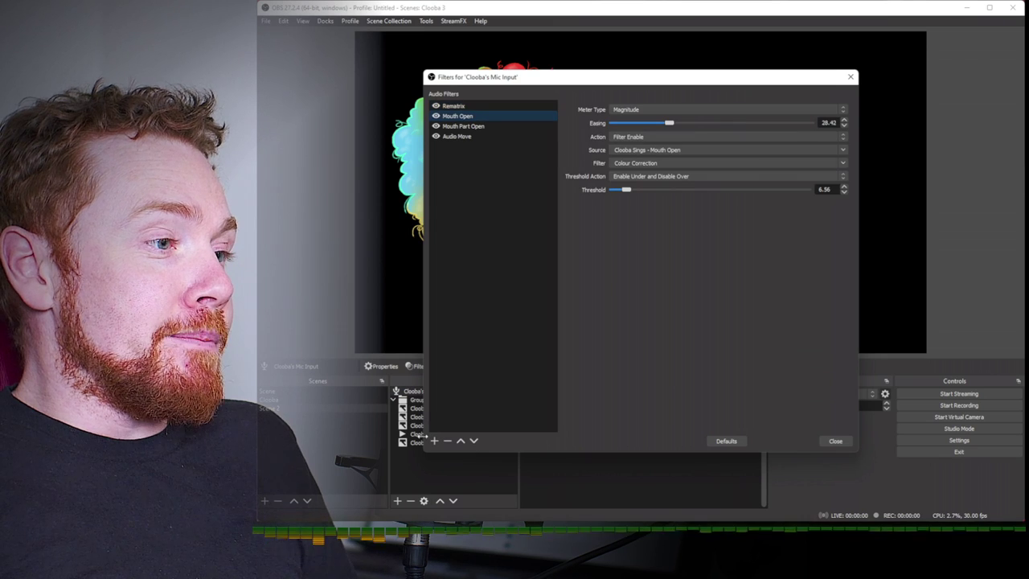
click(448, 440)
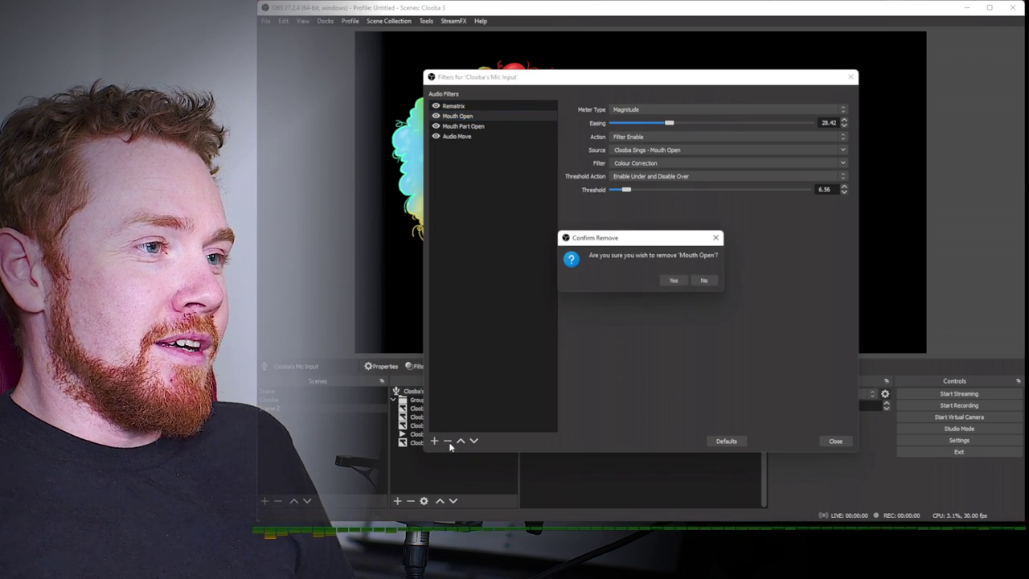
key(Return)
click(448, 441)
key(Return)
click(448, 441)
key(Return)
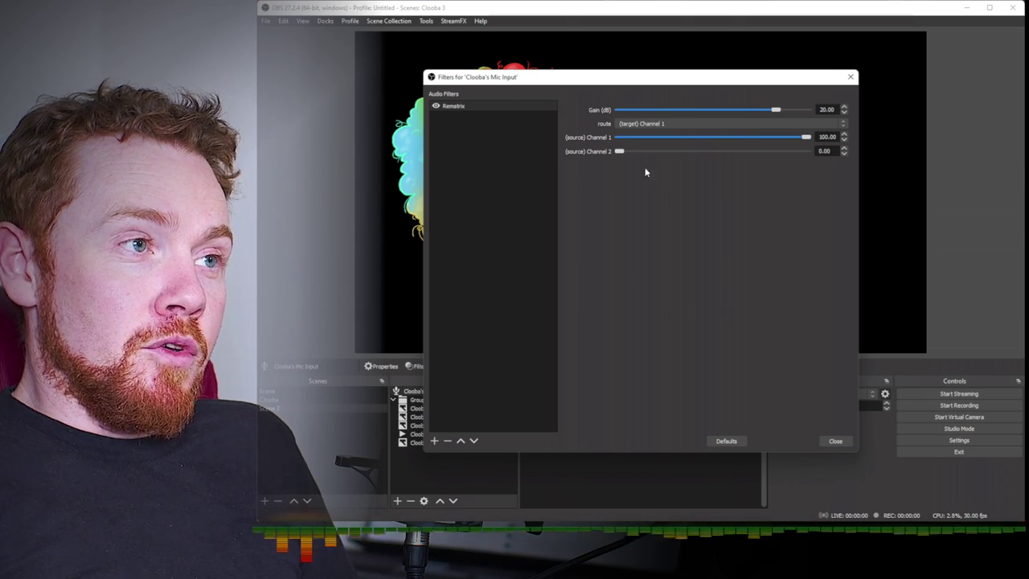
click(836, 441)
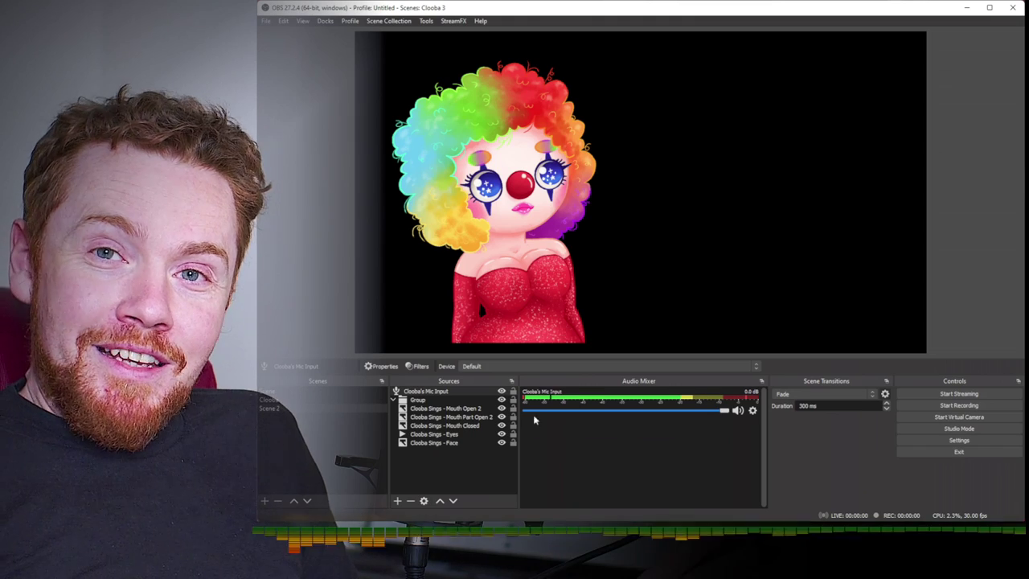
- Move the mic input's filter window clear of the avatar and add an Audio Move filter named Mouth Open
click(422, 368)
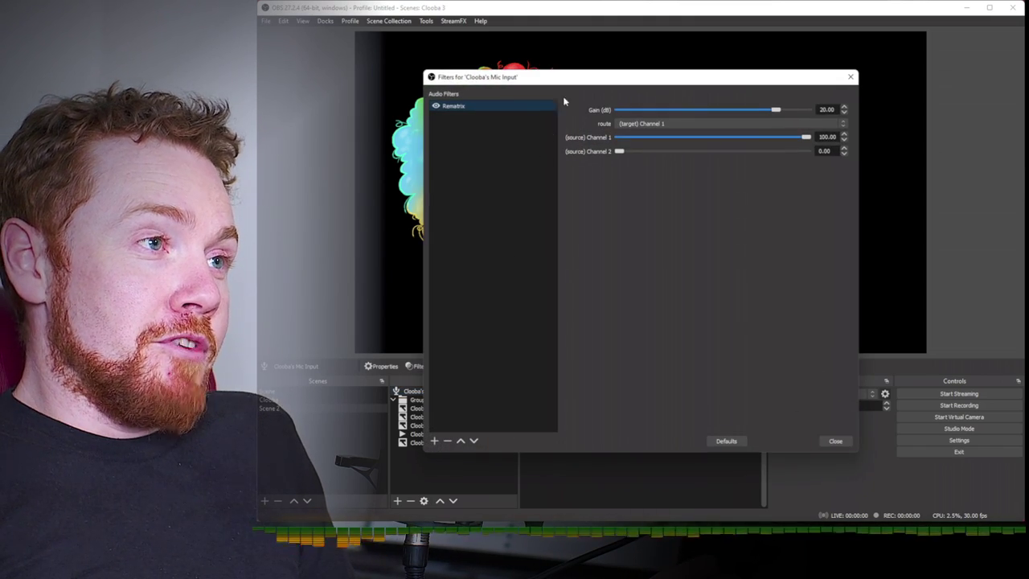
drag(569, 80, 733, 68)
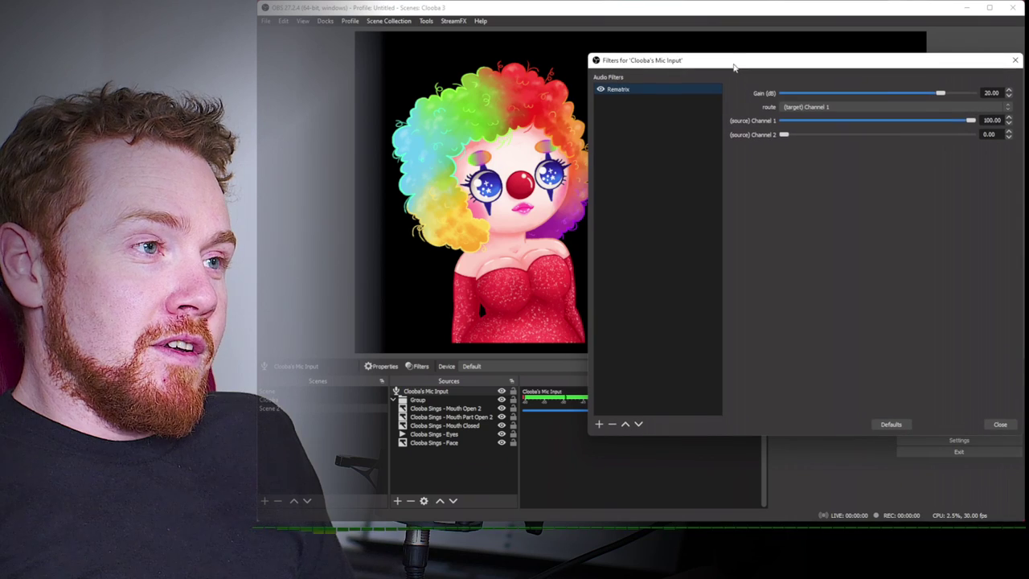
click(599, 423)
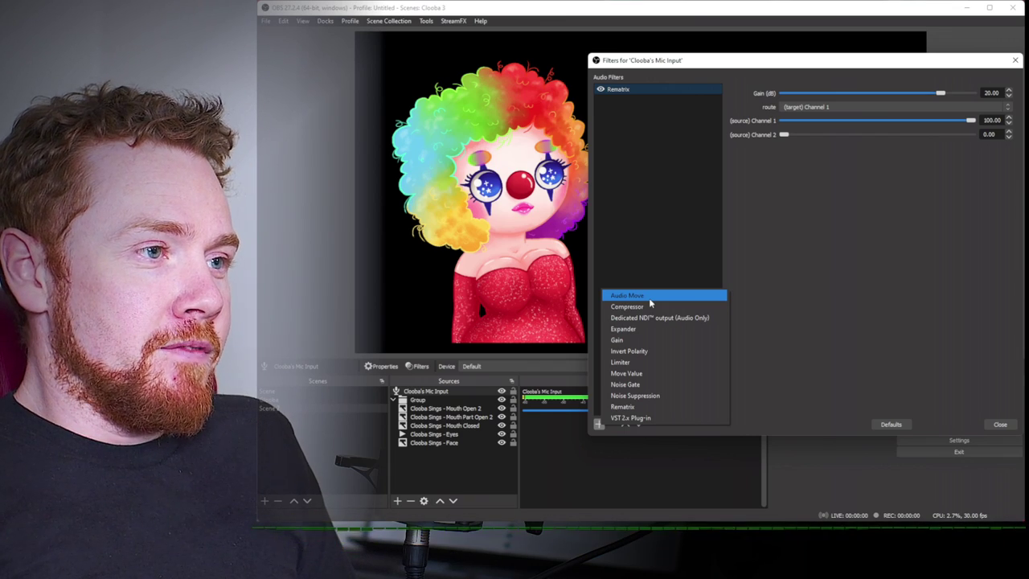
click(650, 297)
text(Mo)
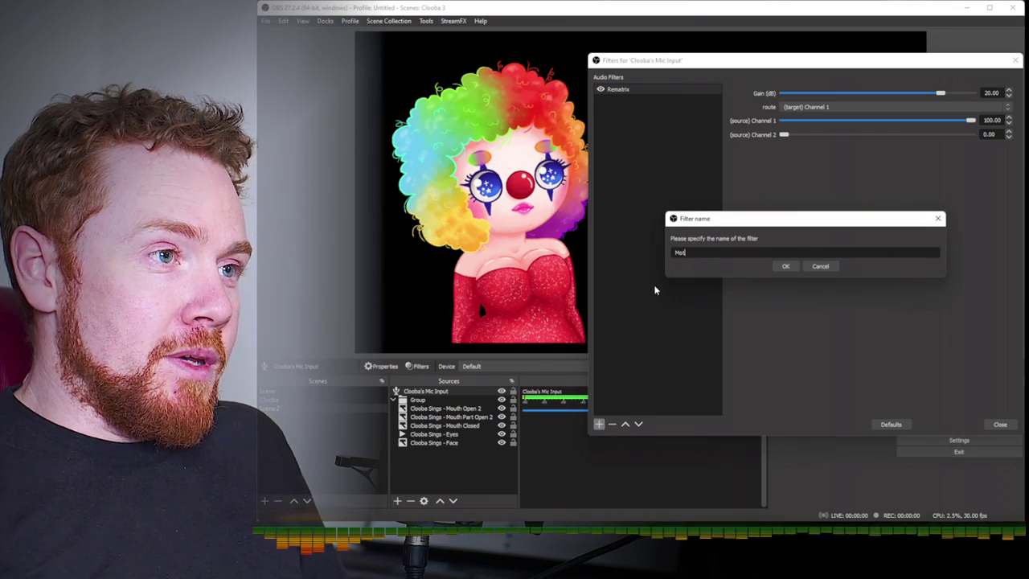
text(uth Open)
key(Return)
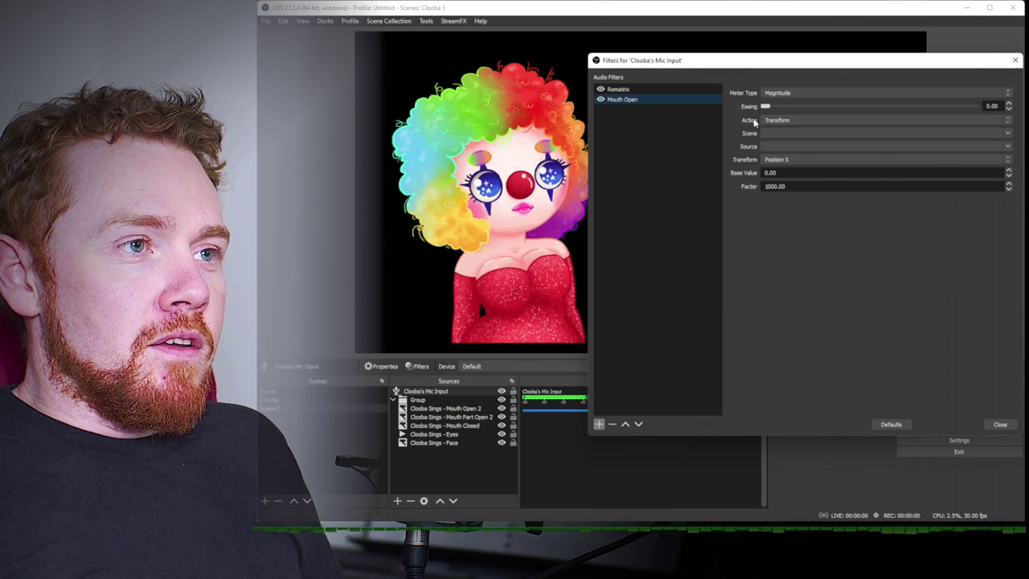
- Set the Mouth Open filter's action to Filter Enable, targeting the Colour Correction filter on Clooba Sings - Mouth Open 2
click(799, 120)
click(796, 148)
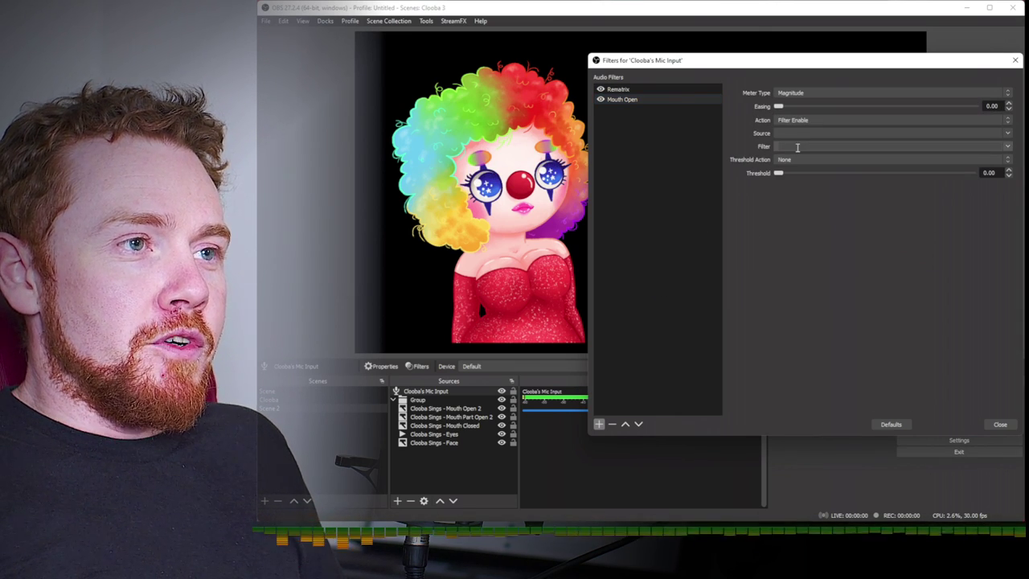
click(993, 133)
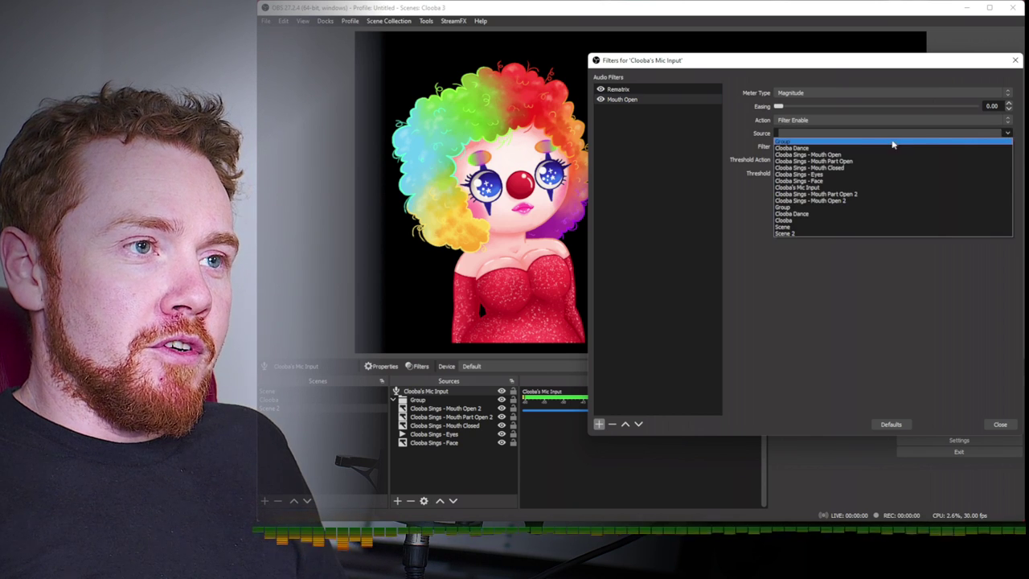
click(846, 203)
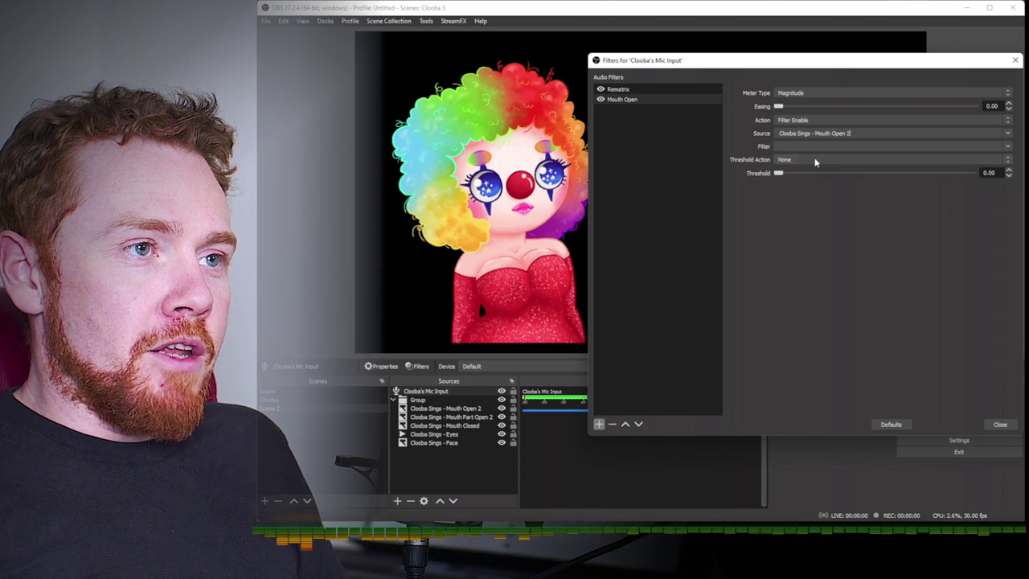
click(1011, 147)
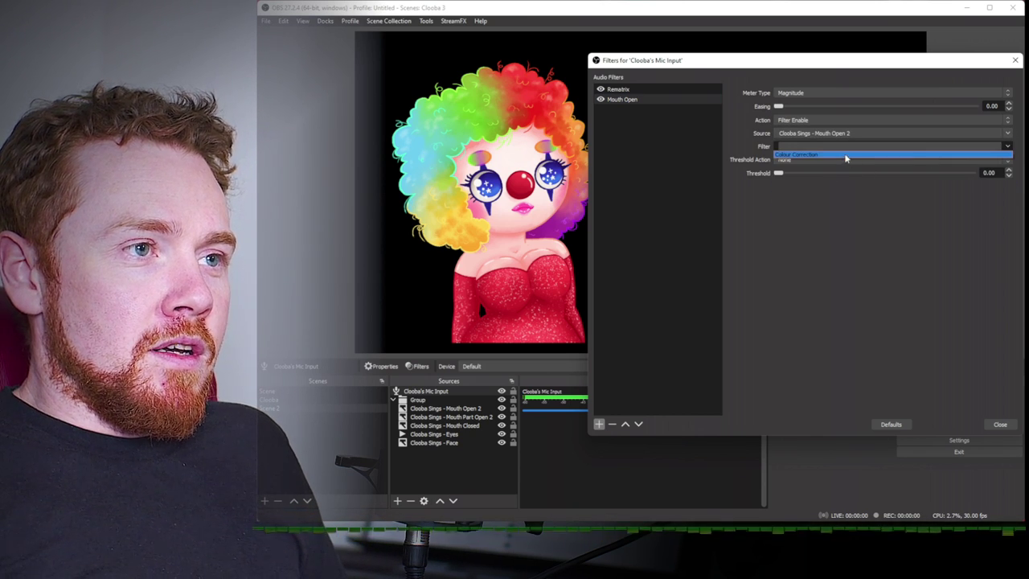
click(845, 155)
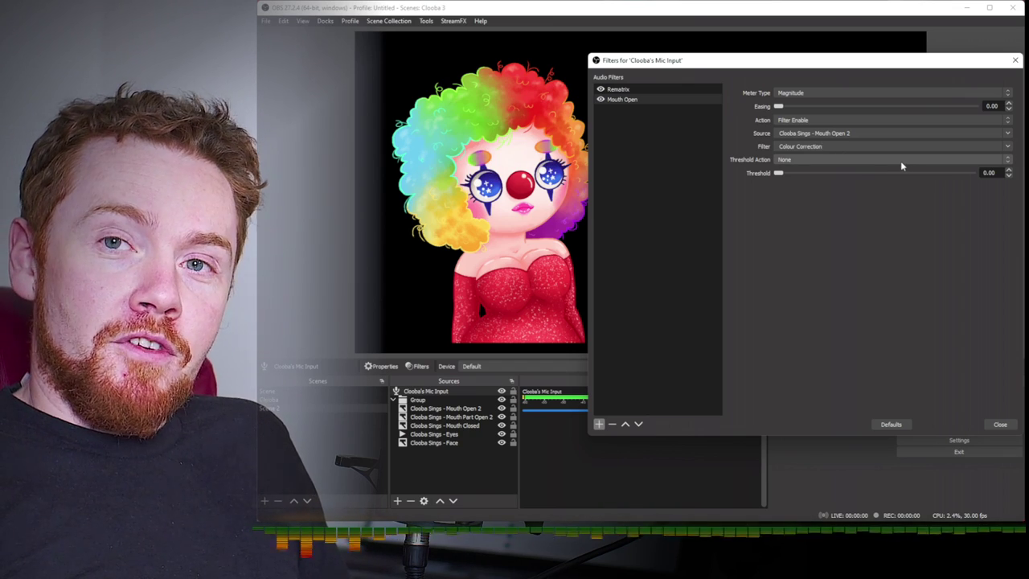
- Set the Mouth Open filter's threshold action to Enable Under and Disable Over, with a threshold of about 4.99
click(884, 161)
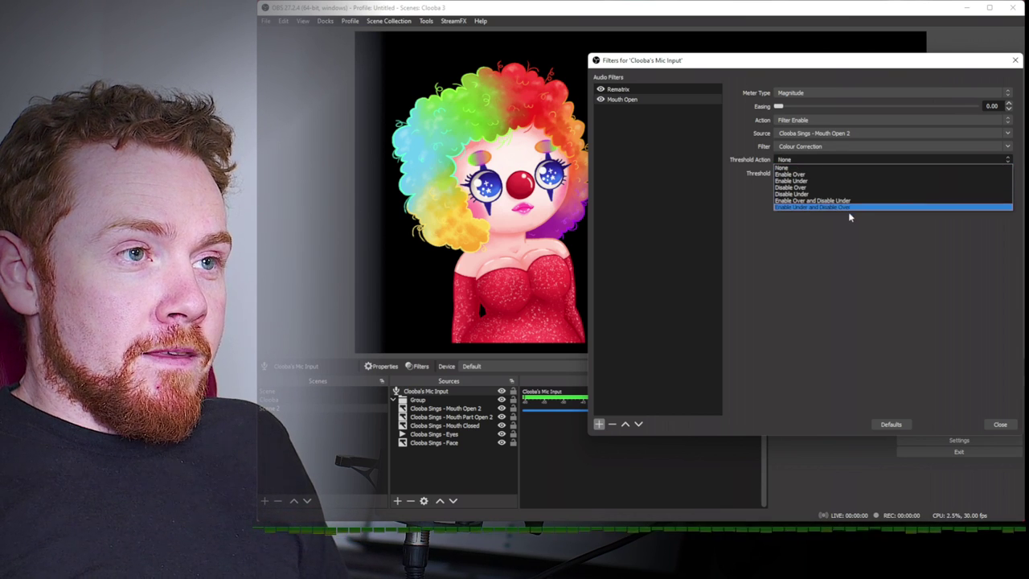
click(828, 208)
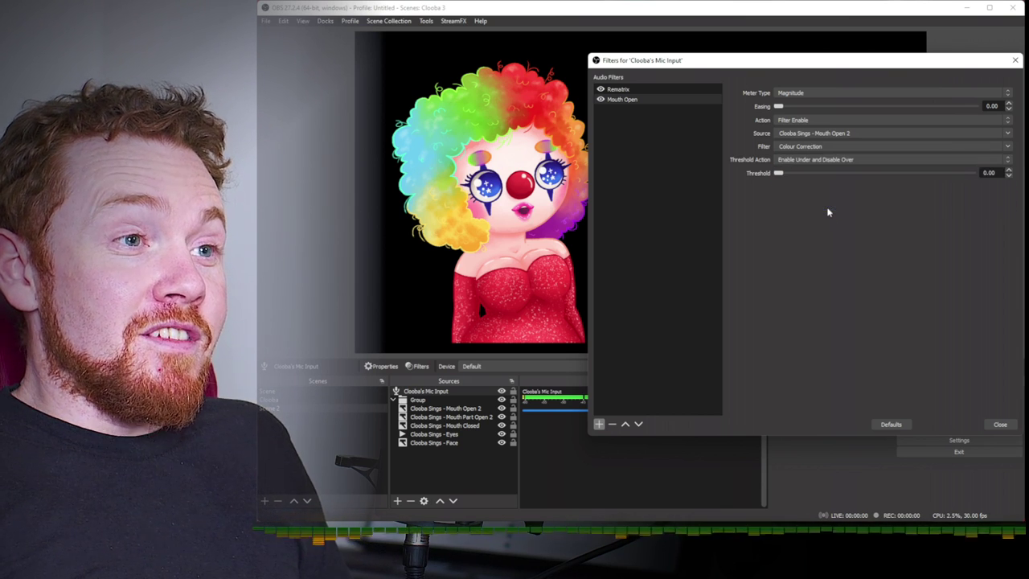
drag(780, 175, 791, 178)
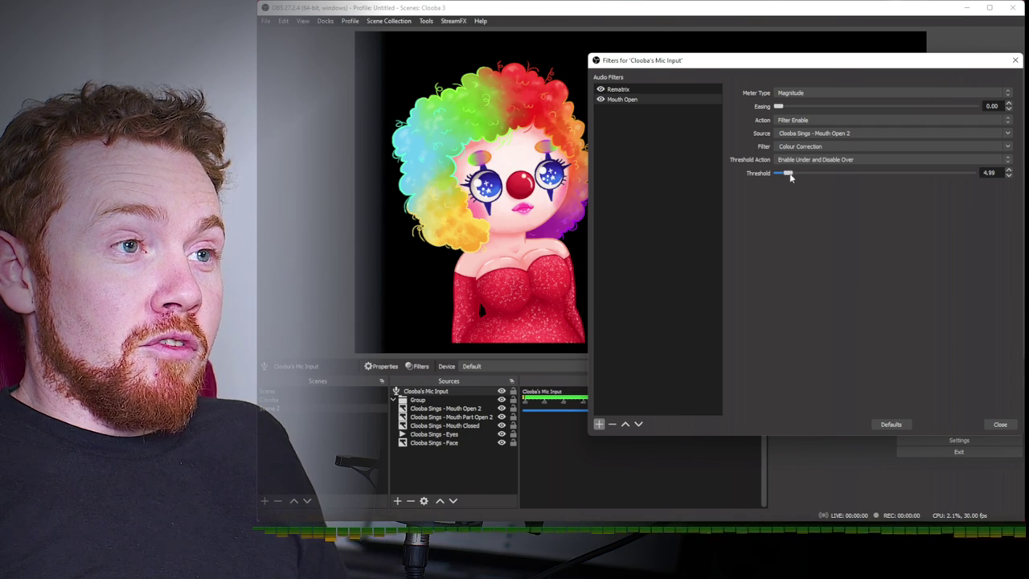